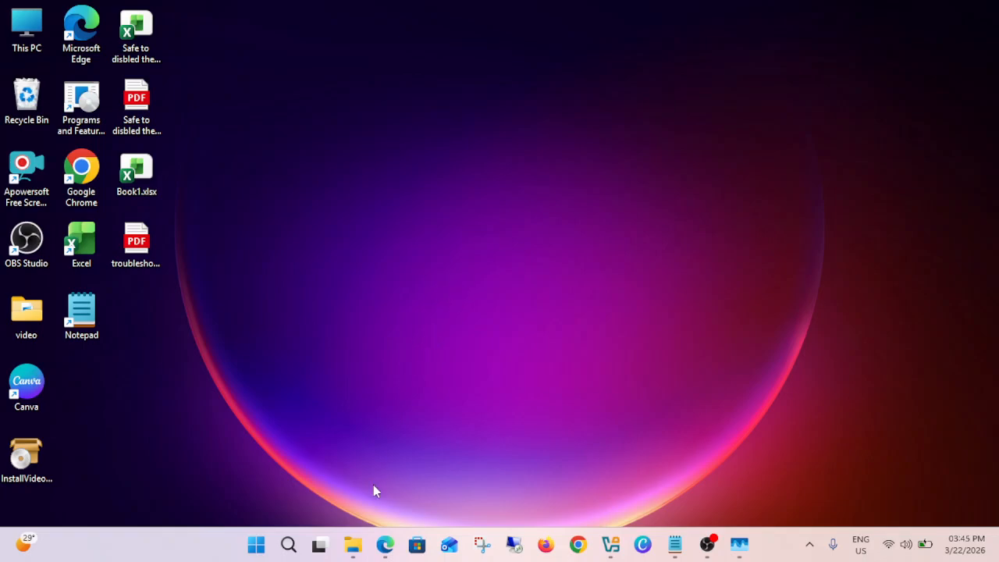
- Search Windows for "services" and open the Services console as administrator
{"action": "left_click", "coordinate": [385, 544]}
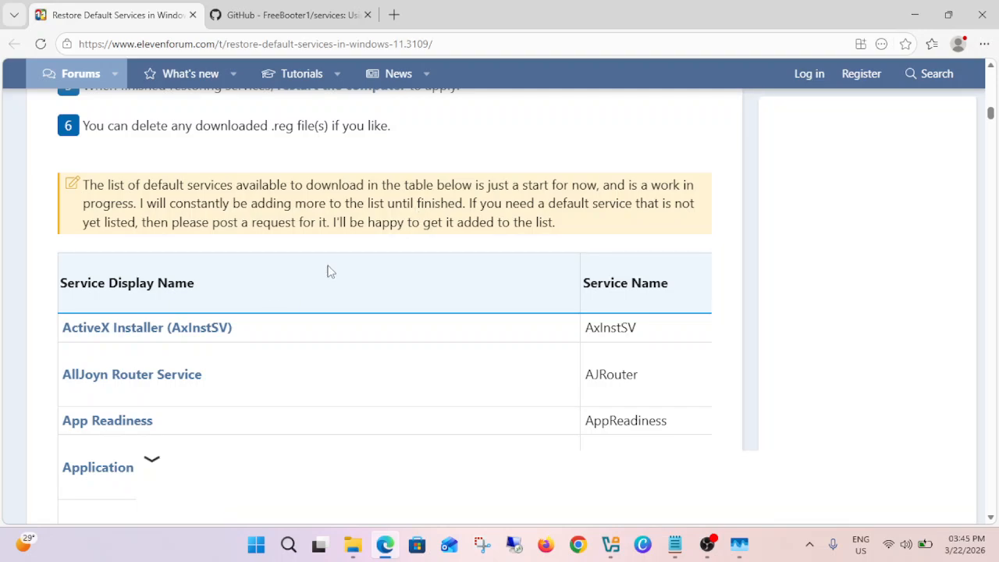
{"action": "left_click", "coordinate": [288, 546]}
{"action": "type", "text": "services"}
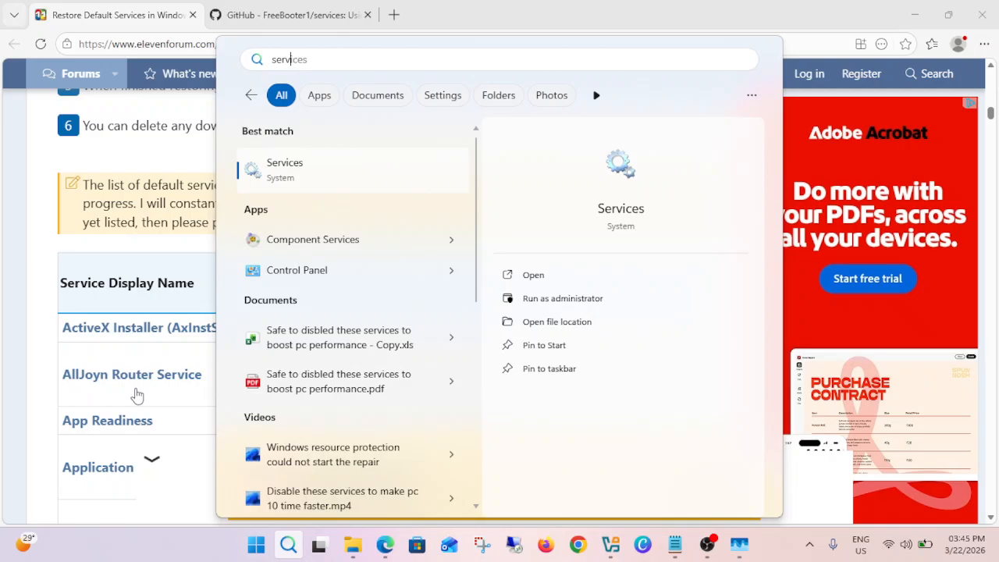
{"action": "left_click", "coordinate": [580, 298]}
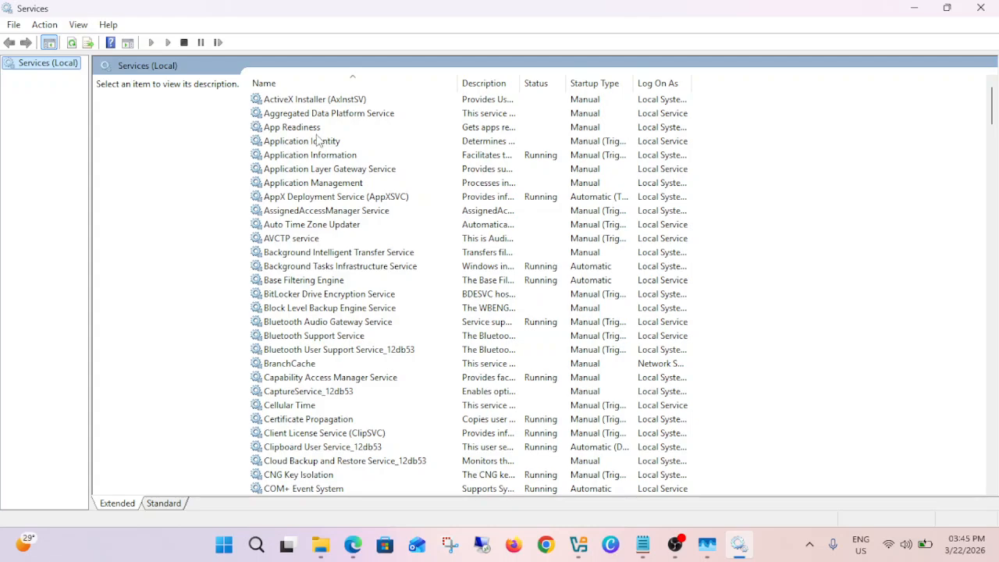
- Set the startup type of the ActiveX Installer (AxInstSV) service to Disabled and apply the change
{"action": "double_click", "coordinate": [347, 101]}
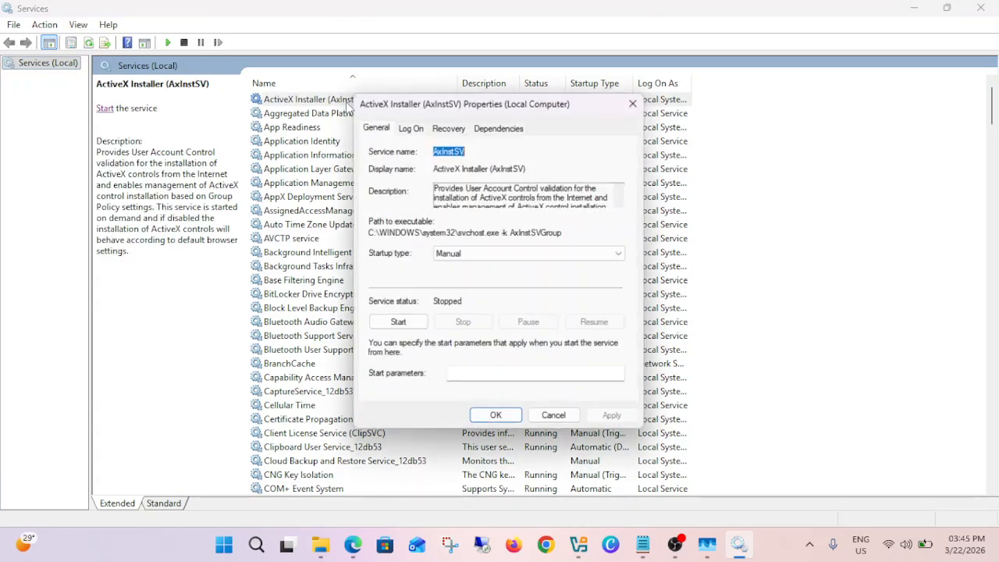
{"action": "left_click", "coordinate": [503, 256]}
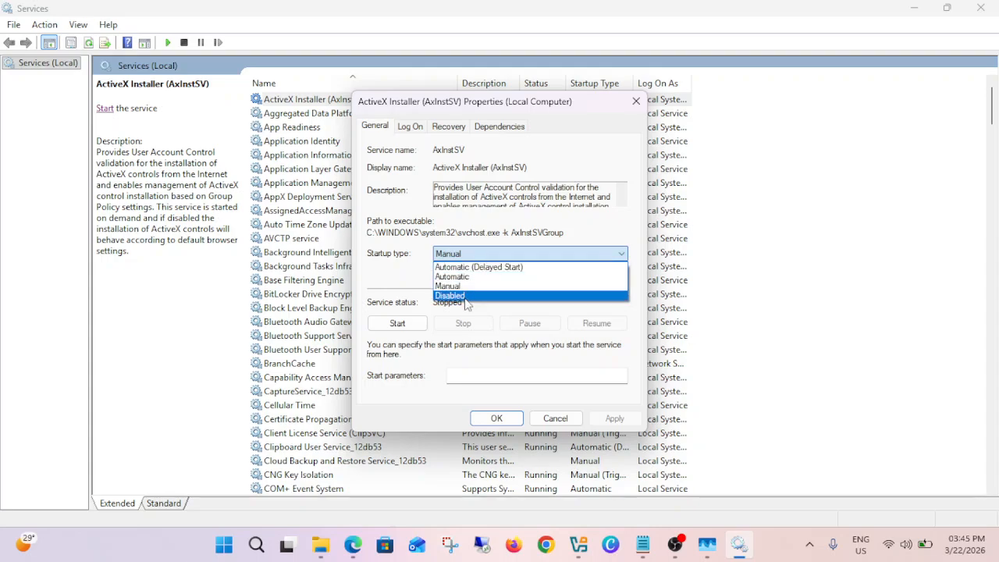
{"action": "left_click", "coordinate": [468, 297]}
{"action": "left_click", "coordinate": [614, 419]}
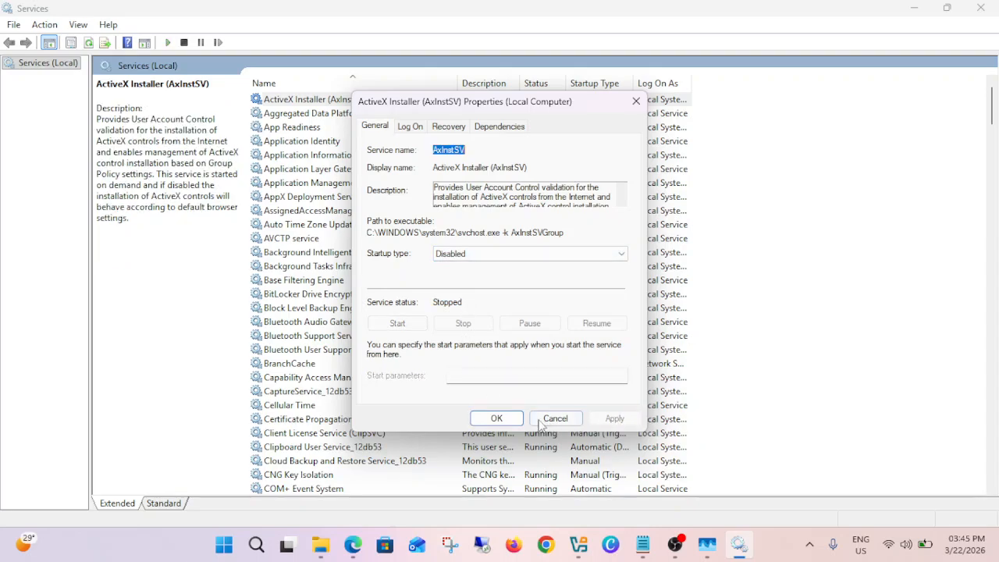
{"action": "left_click", "coordinate": [494, 418]}
- Set the startup type of the App Readiness service to Disabled and apply the change
{"action": "double_click", "coordinate": [316, 128]}
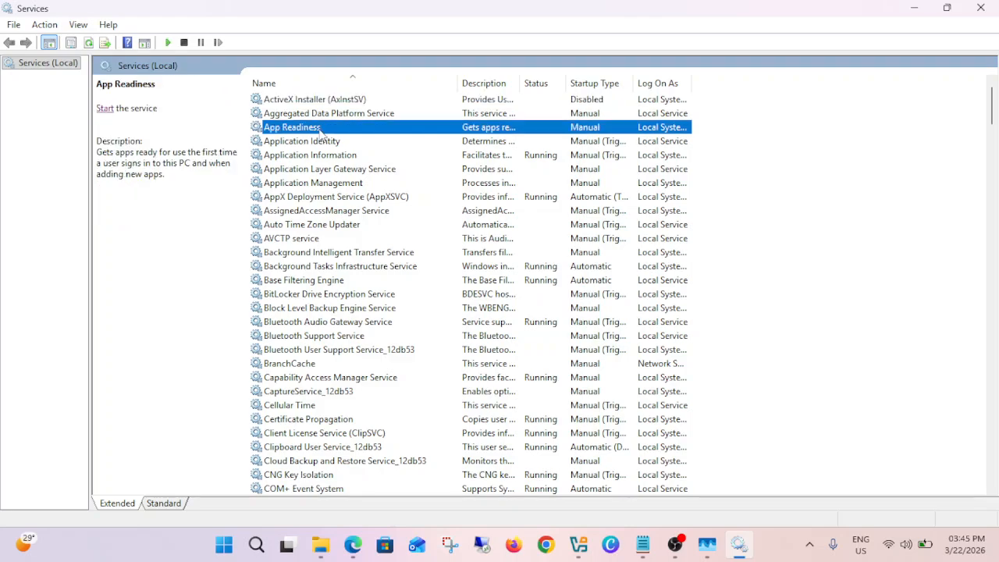
{"action": "left_click", "coordinate": [475, 256]}
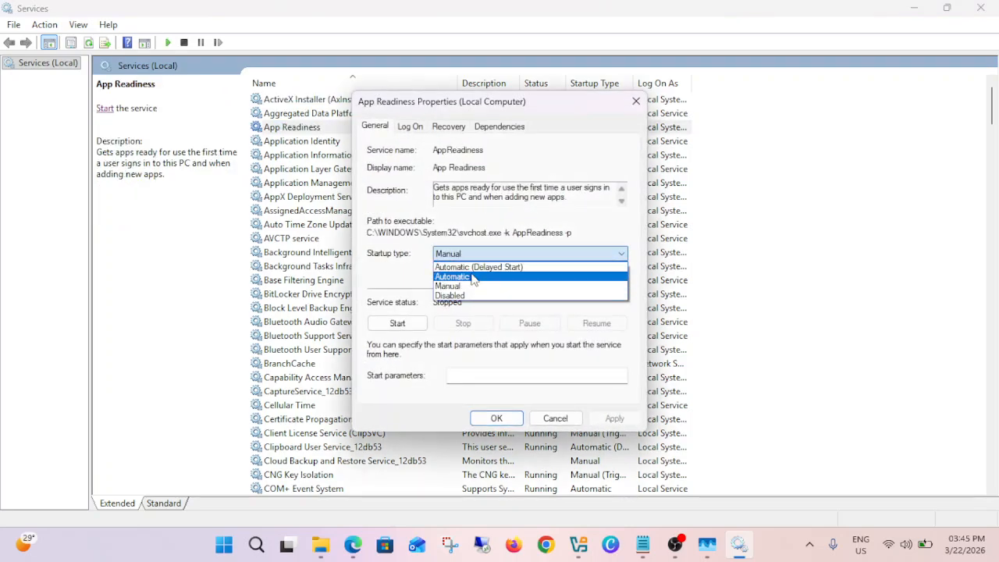
{"action": "left_click", "coordinate": [468, 296]}
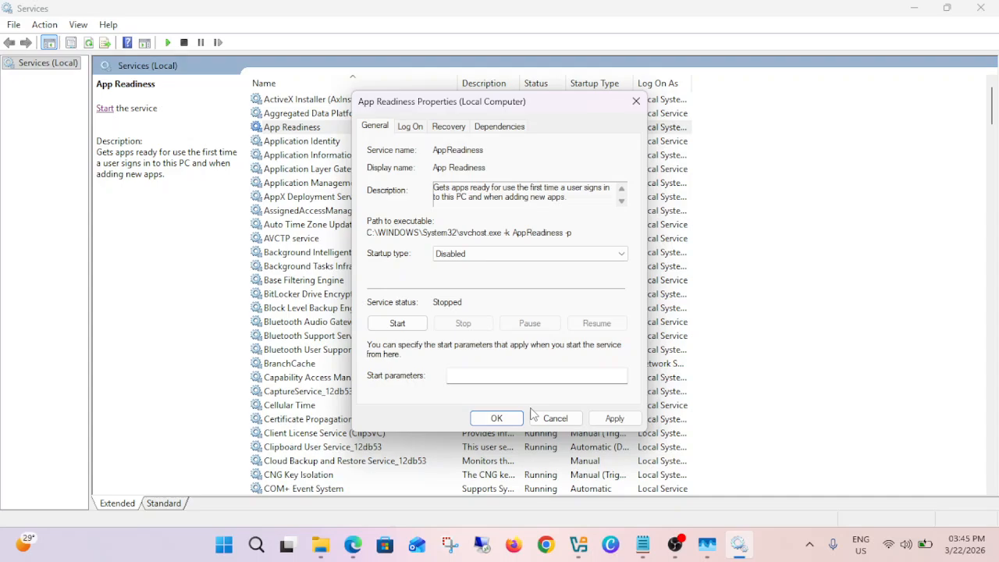
{"action": "left_click", "coordinate": [614, 418]}
{"action": "left_click", "coordinate": [500, 424]}
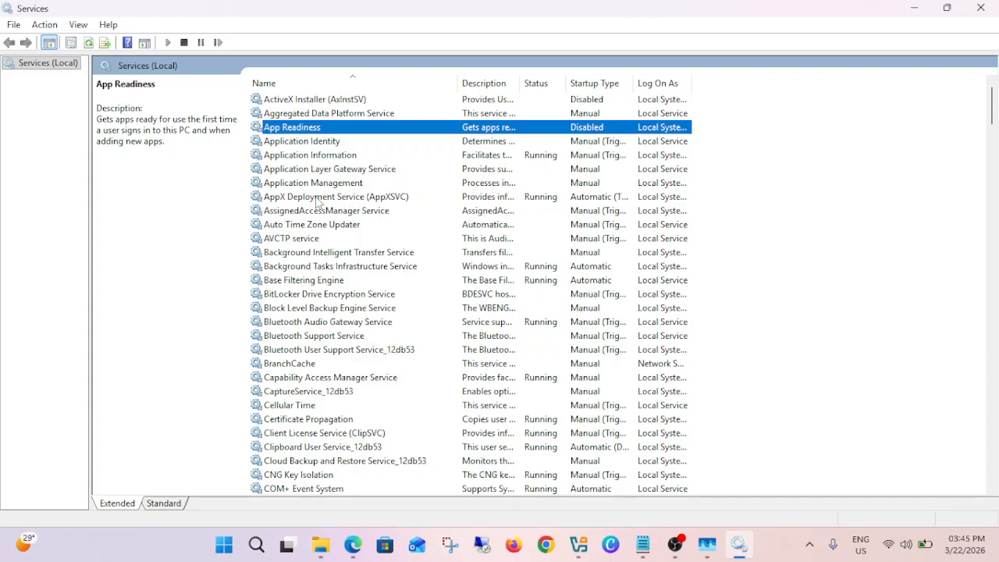
- Copy the service name AxInstSV from the properties of the ActiveX Installer service
{"action": "double_click", "coordinate": [315, 100]}
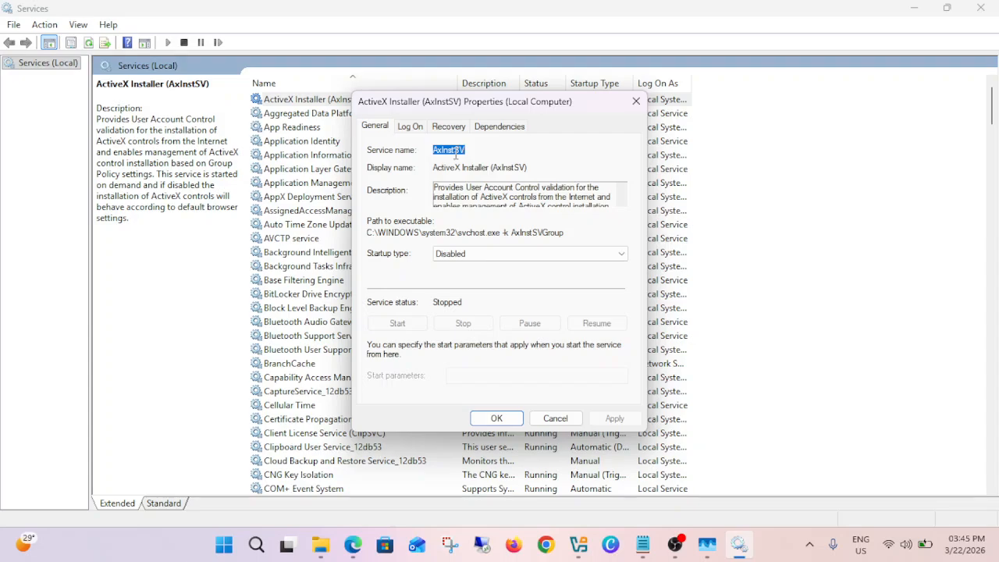
{"action": "right_click", "coordinate": [456, 155]}
{"action": "left_click", "coordinate": [482, 200]}
- Switch to Edge and examine the service names and default startup types in the Eleven Forum table of default services
{"action": "left_click", "coordinate": [353, 543]}
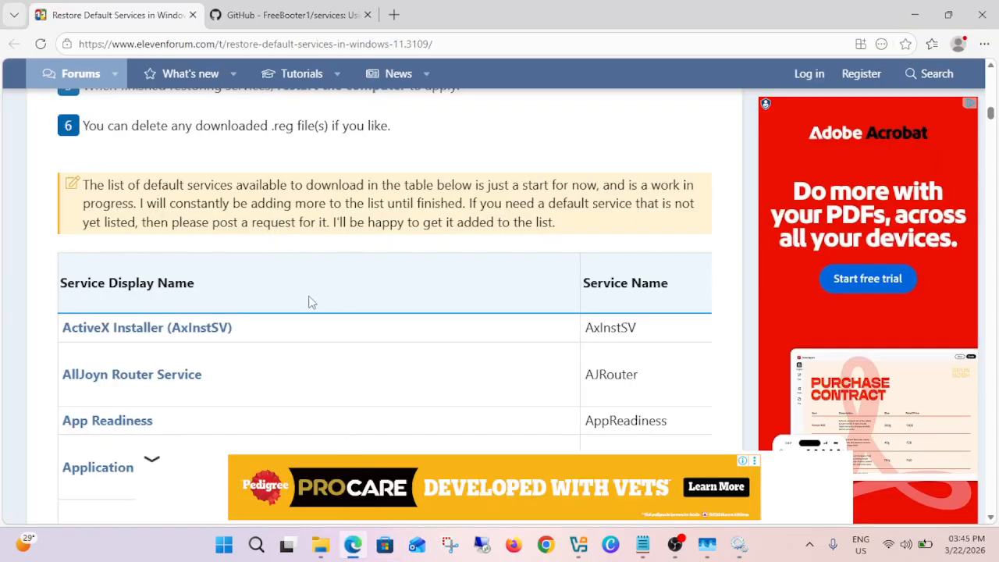
{"action": "scroll", "coordinate": [309, 302], "scroll_direction": "down", "scroll_amount": 1}
{"action": "left_click_drag", "start_coordinate": [598, 255], "coordinate": [684, 262]}
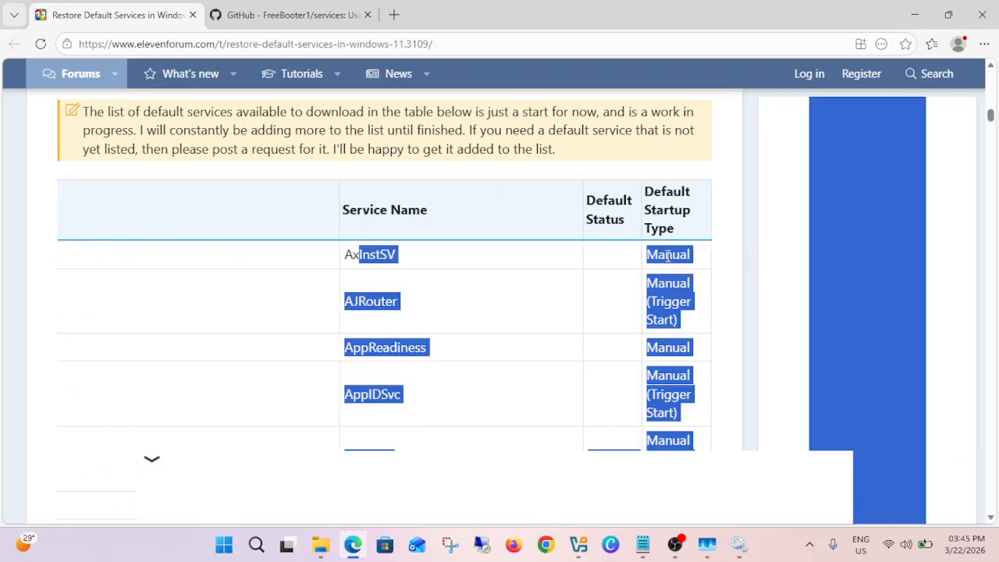
{"action": "left_click_drag", "start_coordinate": [645, 192], "coordinate": [680, 241]}
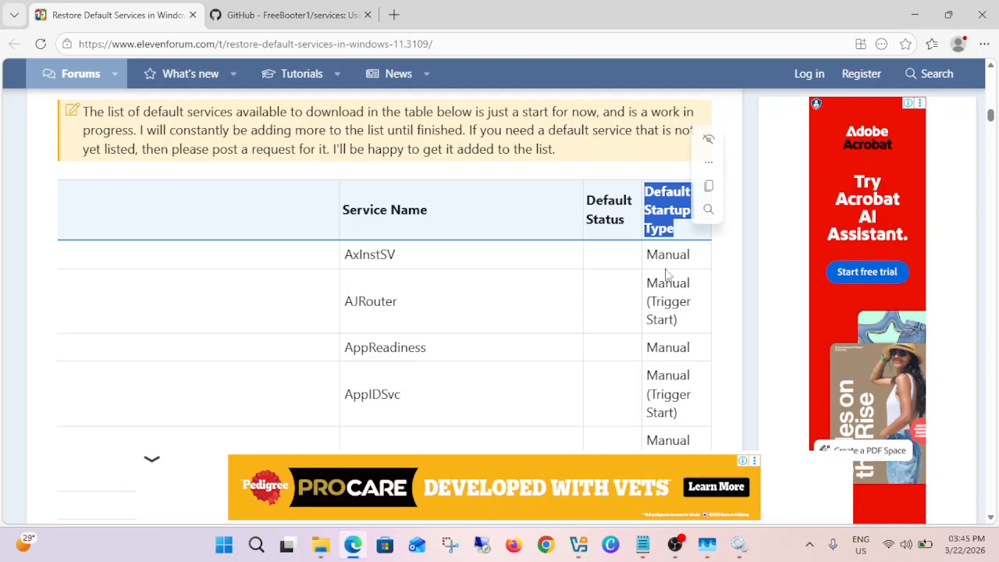
{"action": "scroll", "coordinate": [661, 304], "scroll_direction": "down", "scroll_amount": 3}
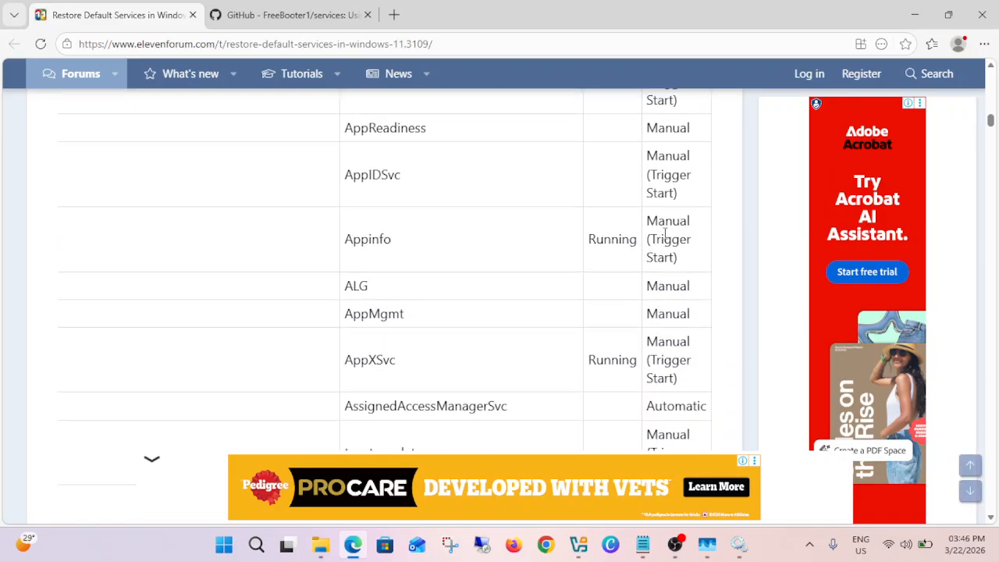
{"action": "left_click_drag", "start_coordinate": [671, 236], "coordinate": [13, 235]}
{"action": "left_click", "coordinate": [426, 236]}
{"action": "scroll", "coordinate": [427, 236], "scroll_direction": "up", "scroll_amount": 1}
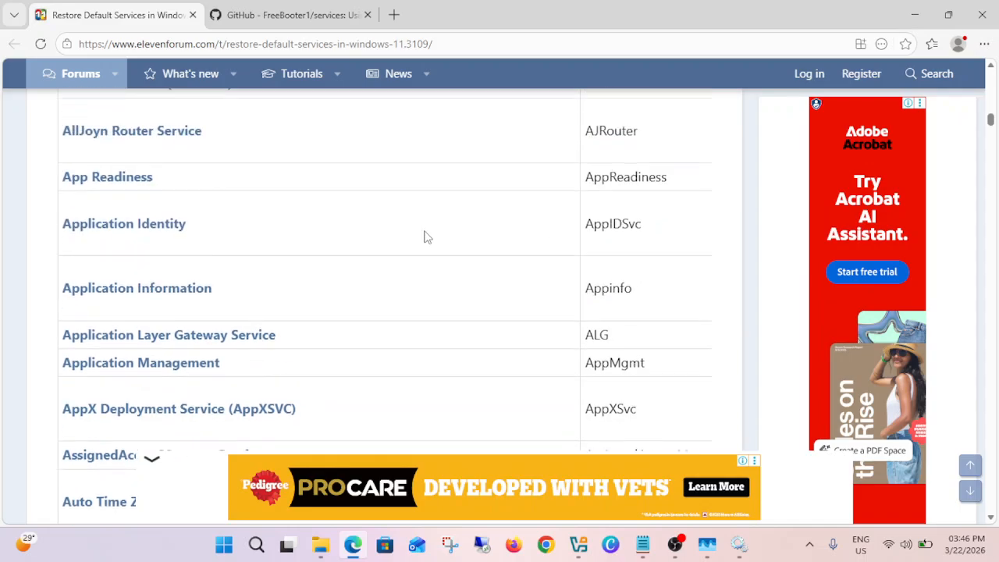
{"action": "scroll", "coordinate": [426, 236], "scroll_direction": "up", "scroll_amount": 3}
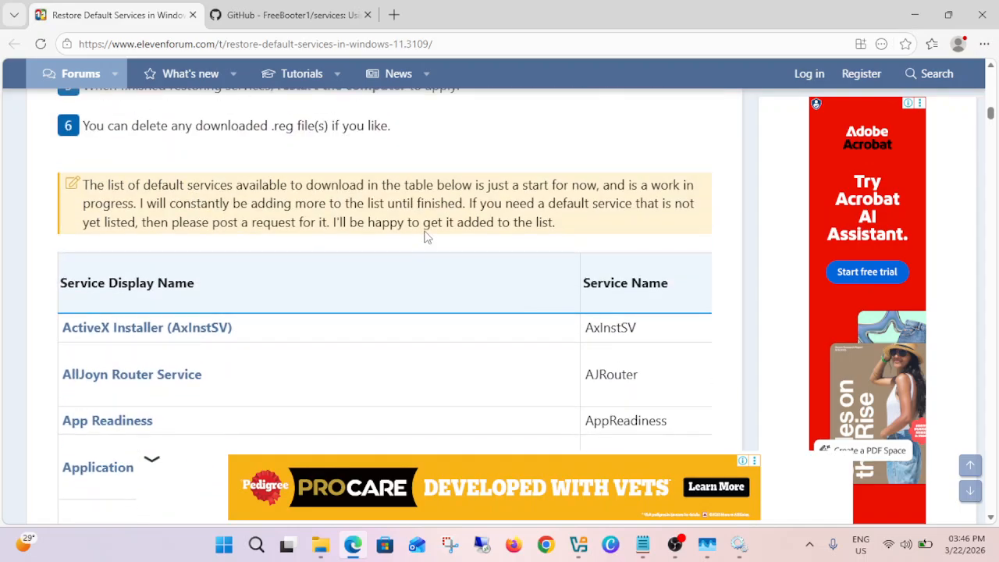
- Search the Eleven Forum page for AxInstSV and check its default startup type in the table
{"action": "key", "text": "ctrl+f"}
{"action": "type", "text": "AxInstSV"}
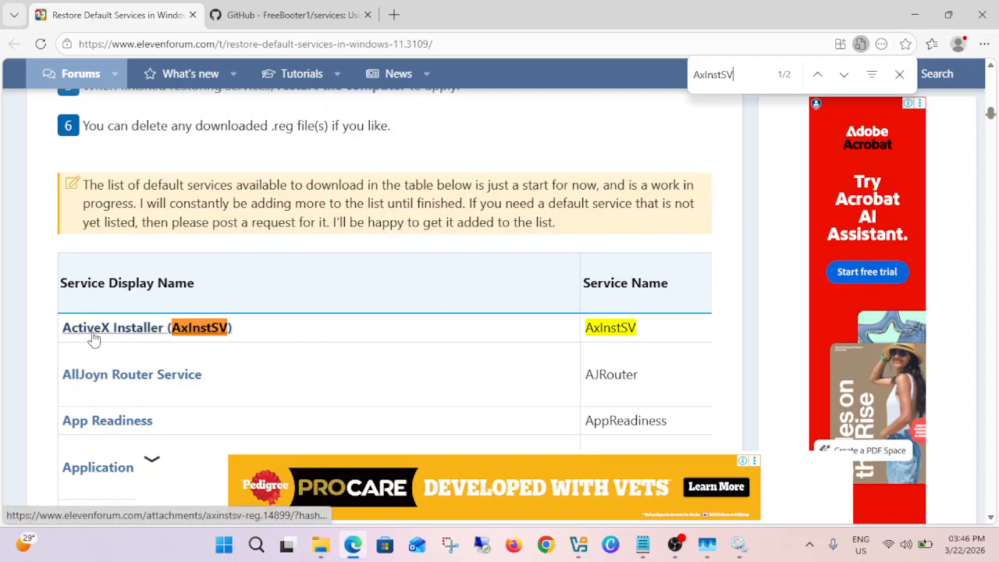
{"action": "left_click", "coordinate": [739, 544]}
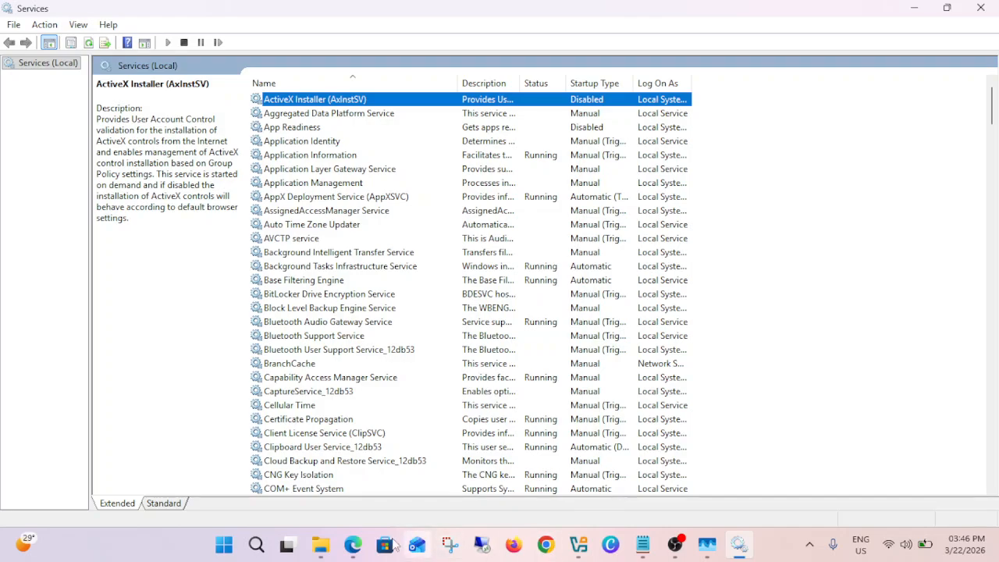
{"action": "left_click", "coordinate": [360, 548]}
{"action": "left_click_drag", "start_coordinate": [622, 328], "coordinate": [779, 336]}
{"action": "left_click", "coordinate": [671, 325]}
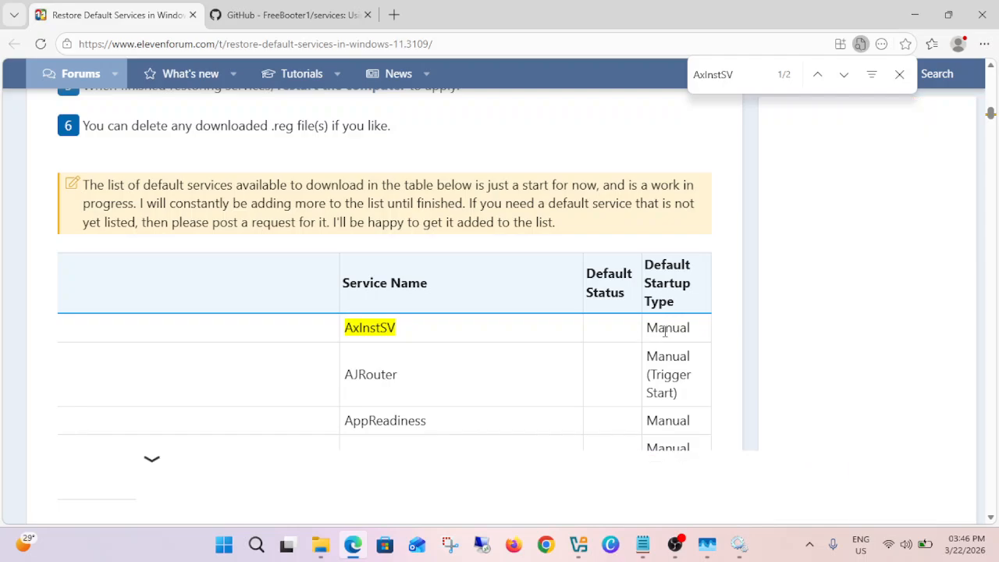
{"action": "double_click", "coordinate": [668, 326]}
- In the Services console, set the ActiveX Installer (AxInstSV) startup type to Manual and apply the change
{"action": "left_click", "coordinate": [738, 545]}
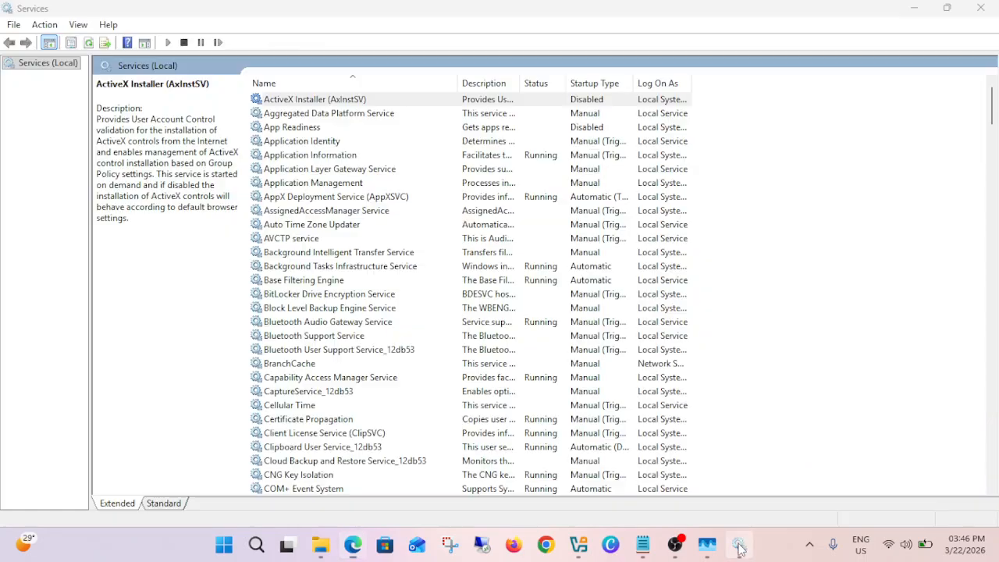
{"action": "double_click", "coordinate": [364, 103]}
{"action": "left_click", "coordinate": [468, 254]}
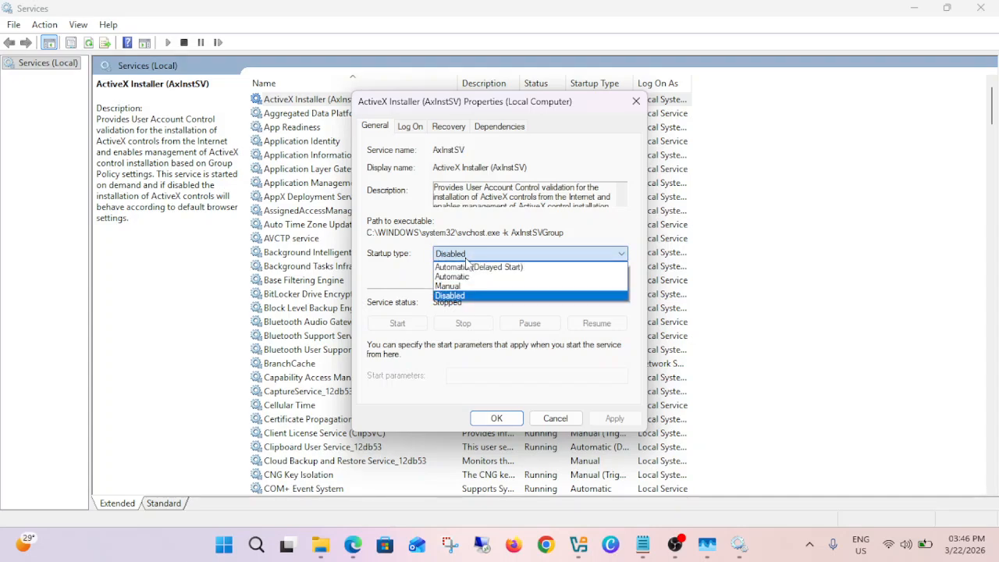
{"action": "left_click", "coordinate": [460, 287]}
{"action": "left_click", "coordinate": [614, 418]}
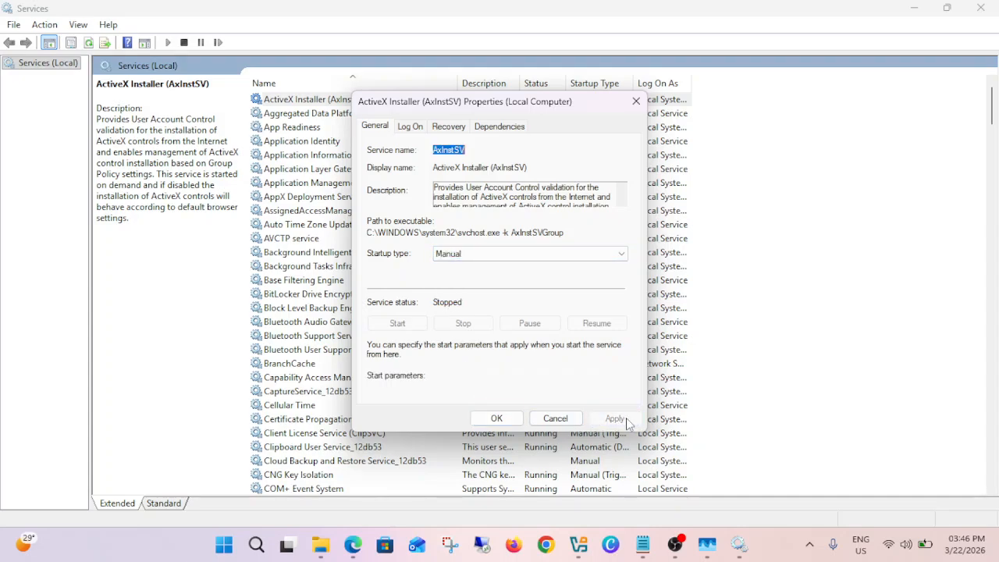
{"action": "left_click", "coordinate": [517, 422]}
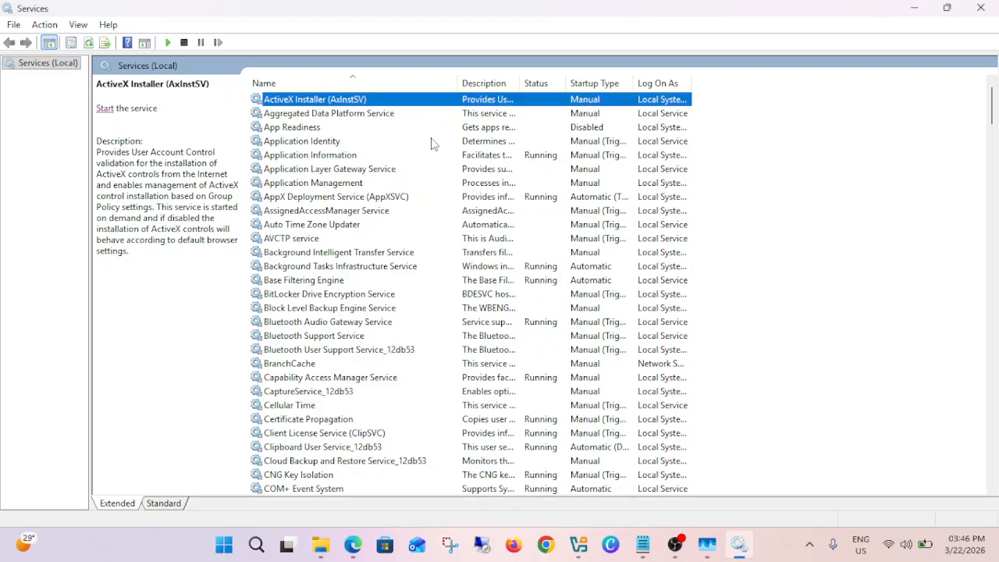
- Return to Edge, review the table's default statuses, close the page search, and examine the instructions for restoring services with .reg files
{"action": "left_click", "coordinate": [353, 544]}
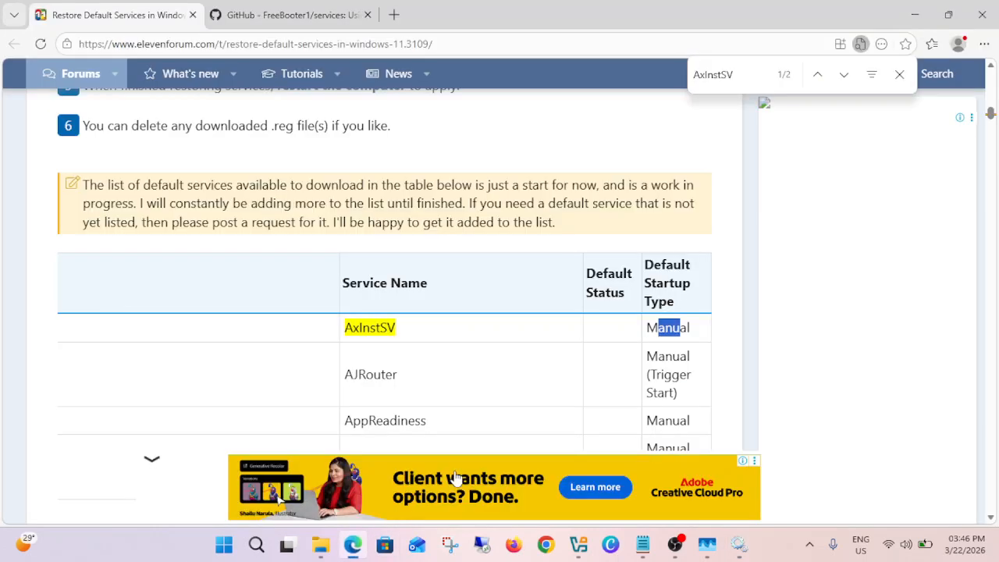
{"action": "scroll", "coordinate": [616, 330], "scroll_direction": "down", "scroll_amount": 3}
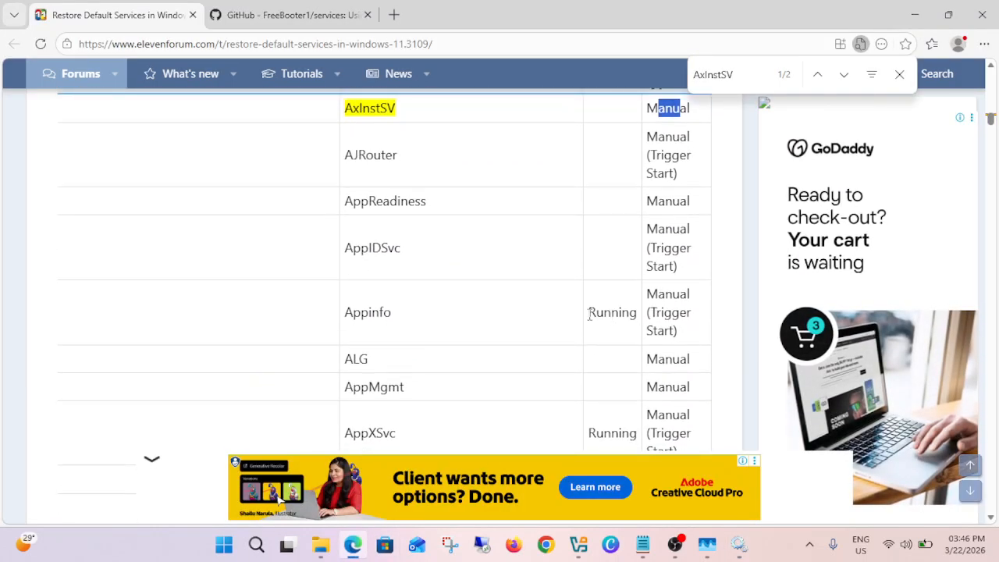
{"action": "left_click_drag", "start_coordinate": [637, 318], "coordinate": [23, 304]}
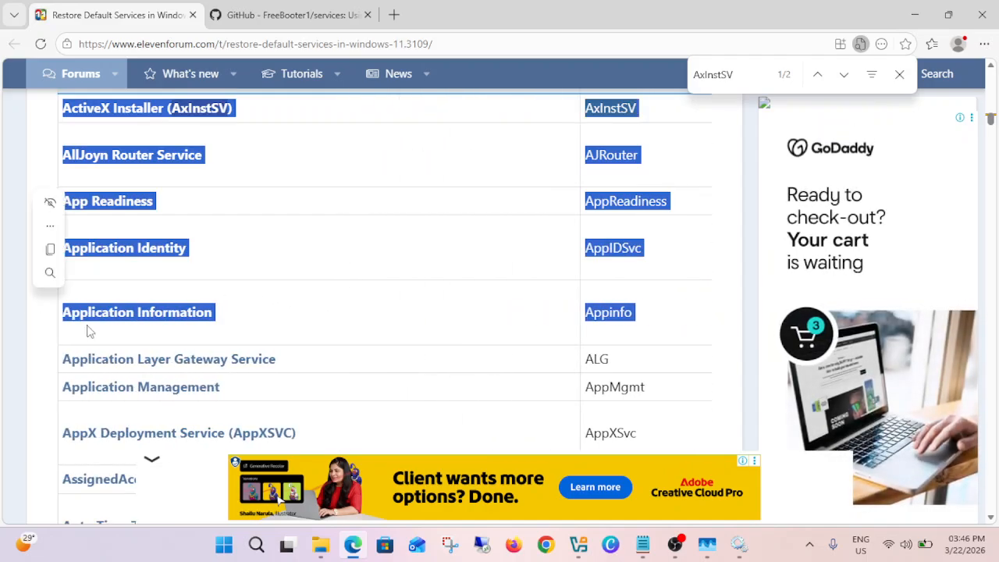
{"action": "left_click", "coordinate": [270, 336]}
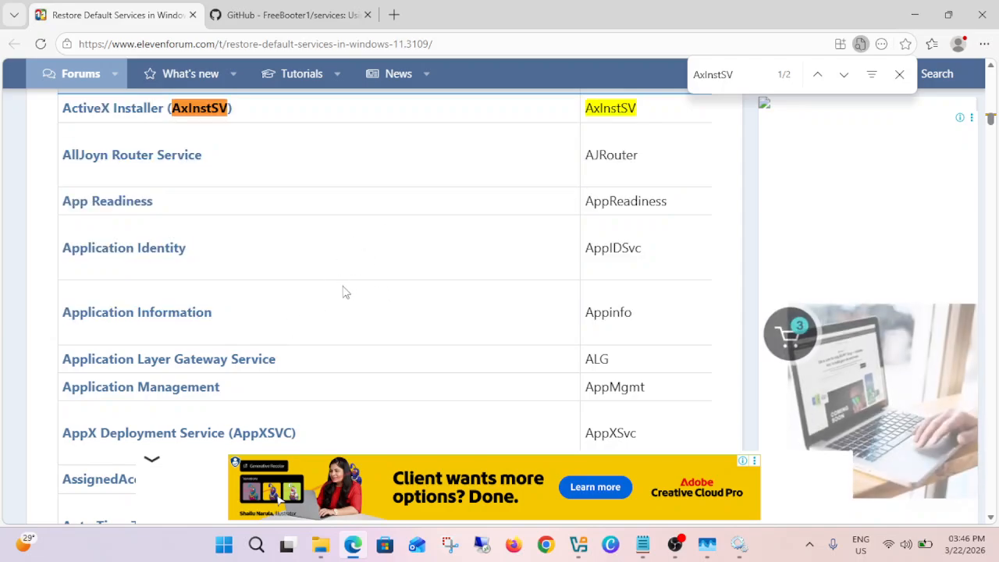
{"action": "scroll", "coordinate": [343, 290], "scroll_direction": "up", "scroll_amount": 2}
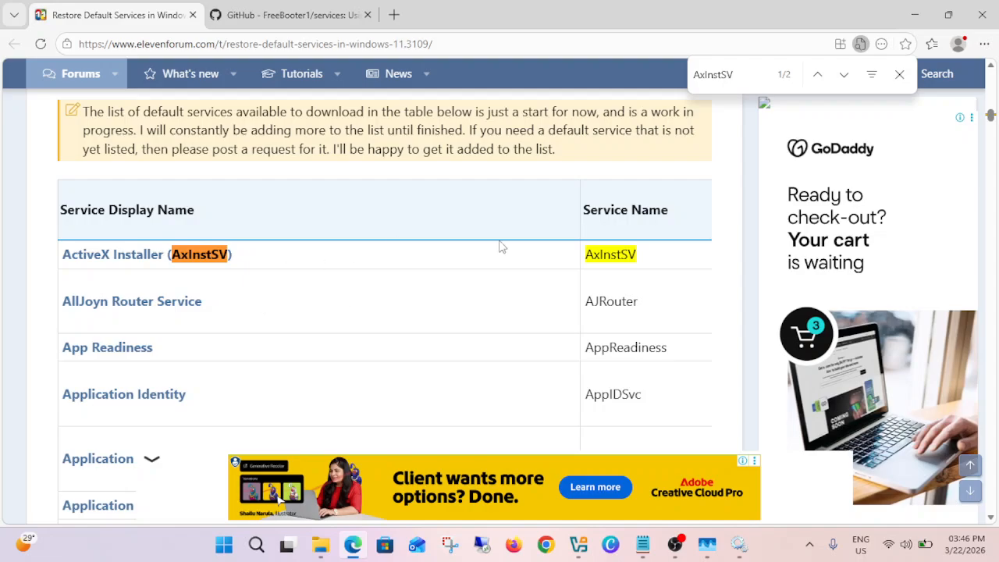
{"action": "left_click", "coordinate": [899, 74]}
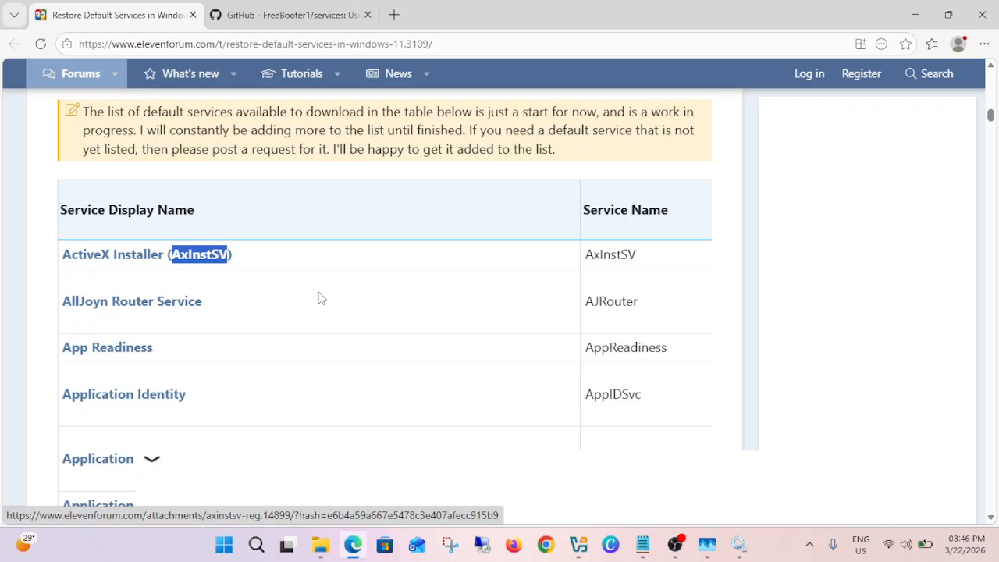
{"action": "scroll", "coordinate": [316, 288], "scroll_direction": "up", "scroll_amount": 2}
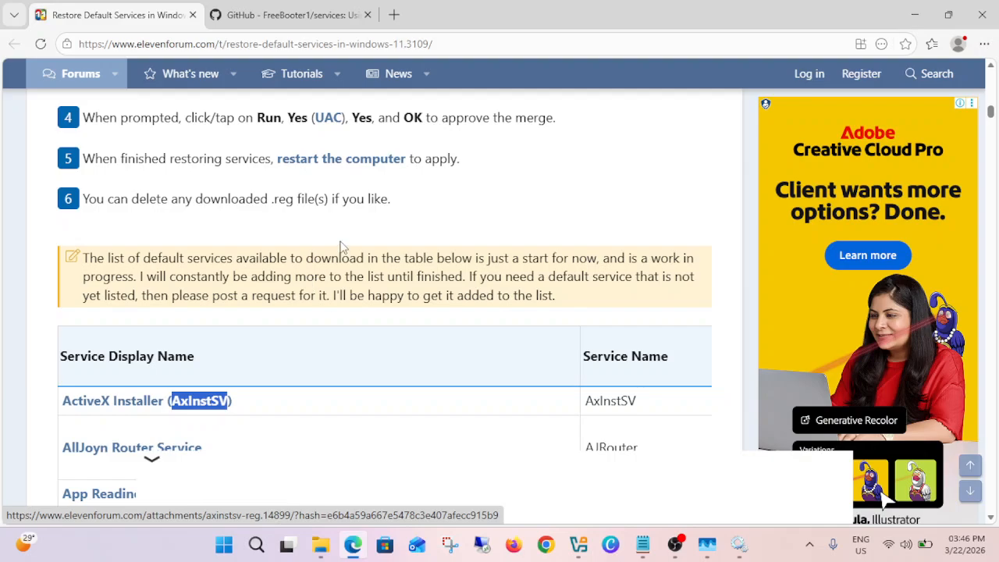
{"action": "scroll", "coordinate": [341, 247], "scroll_direction": "up", "scroll_amount": 2}
- Select Background Tasks Infrastructure Service in the Services console, minimize the console, and show the GitHub services repository in Edge
{"action": "left_click", "coordinate": [738, 544]}
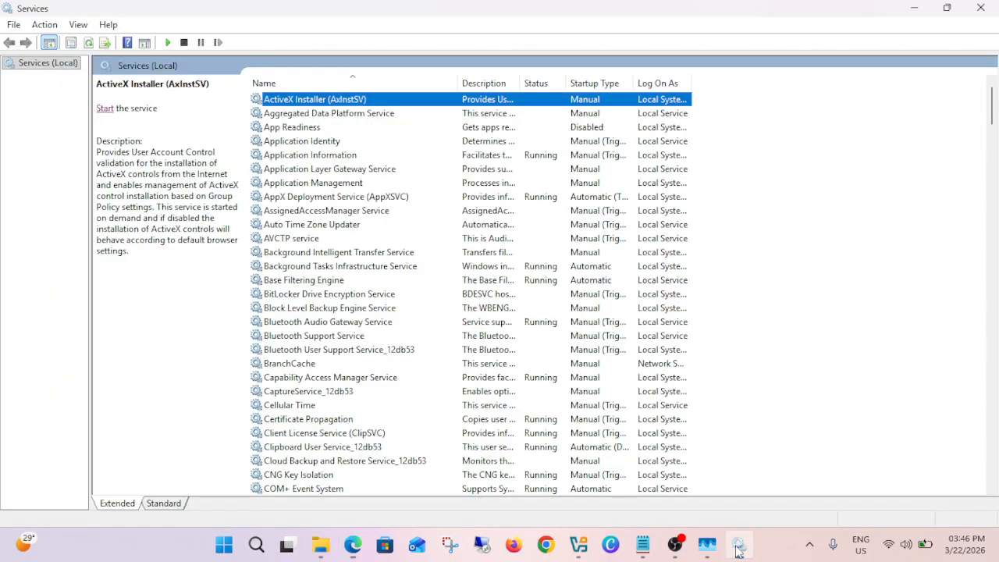
{"action": "left_click", "coordinate": [353, 267]}
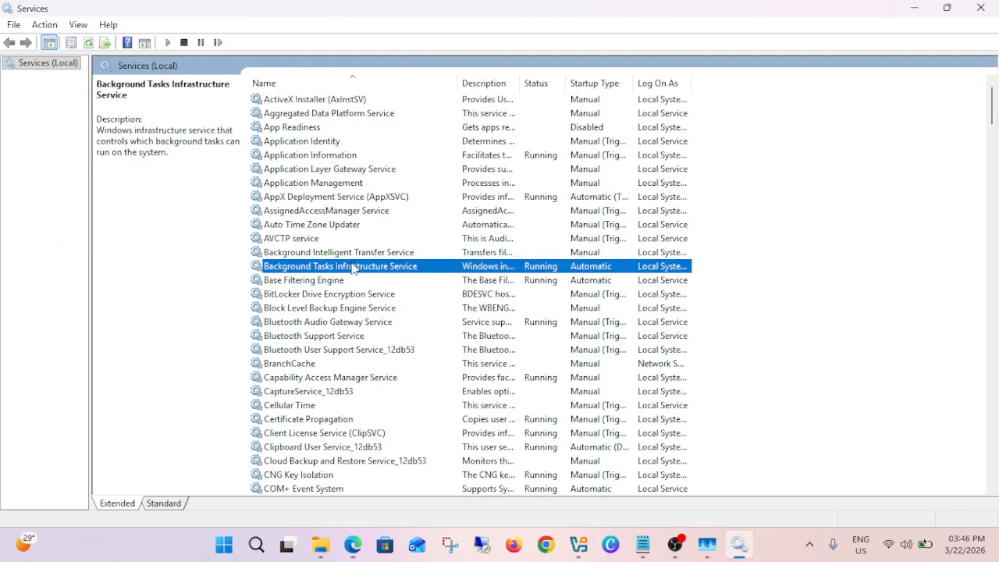
{"action": "left_click", "coordinate": [914, 9]}
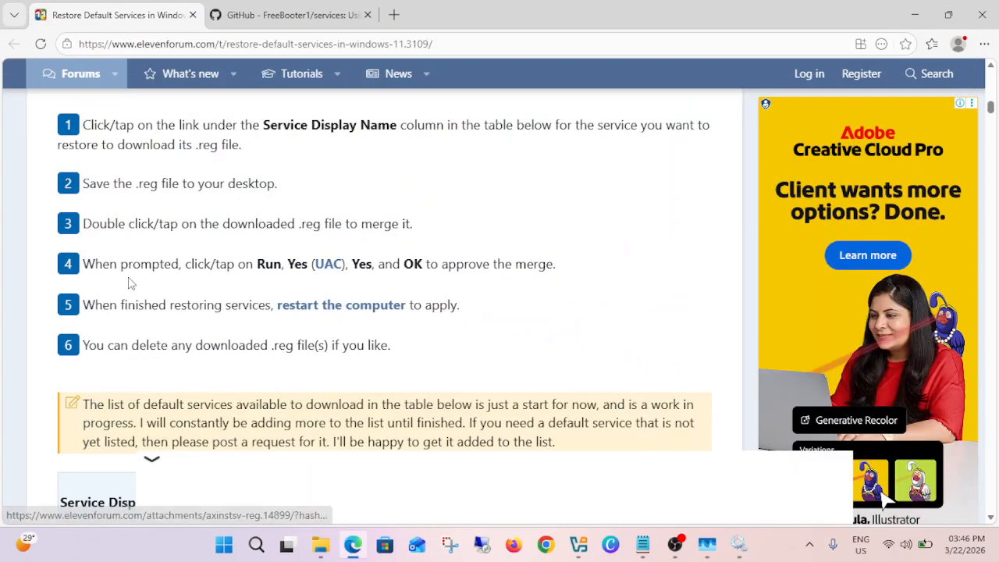
{"action": "left_click", "coordinate": [269, 24]}
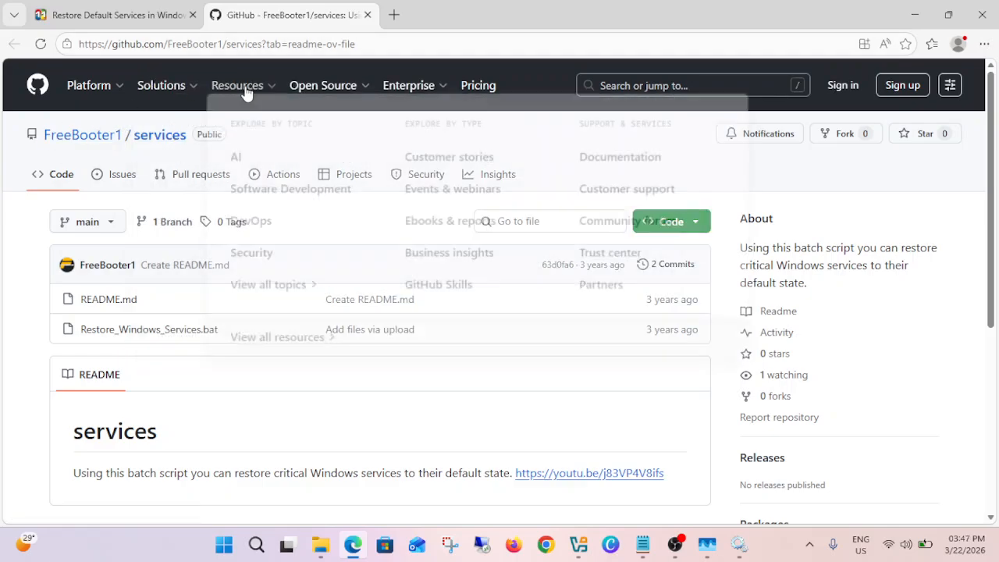
- Highlight the full web address of the GitHub services repository, then return to the repository page
{"action": "mouse_move", "coordinate": [251, 92]}
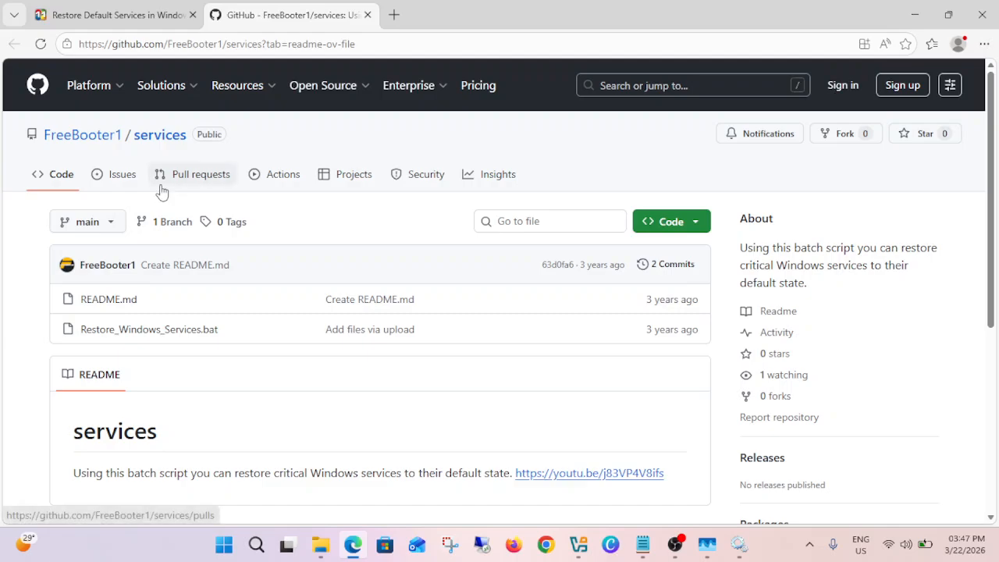
{"action": "left_click", "coordinate": [373, 43]}
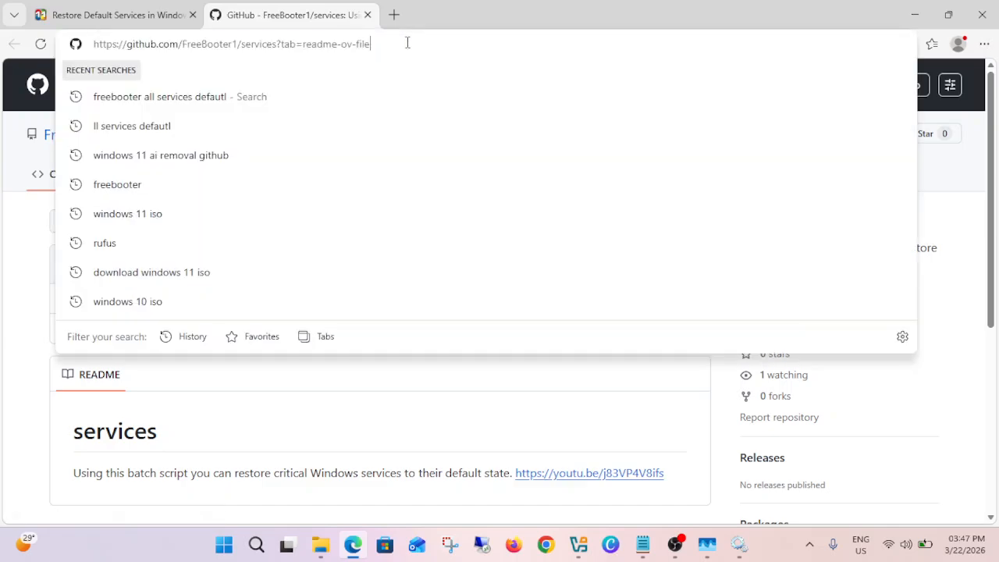
{"action": "left_click_drag", "start_coordinate": [425, 40], "coordinate": [28, 49]}
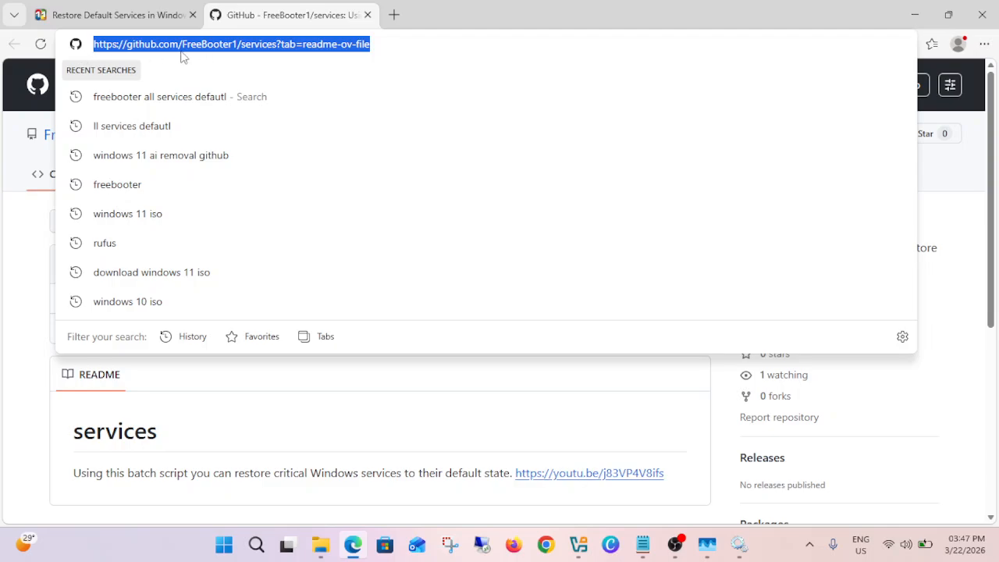
{"action": "left_click", "coordinate": [16, 251]}
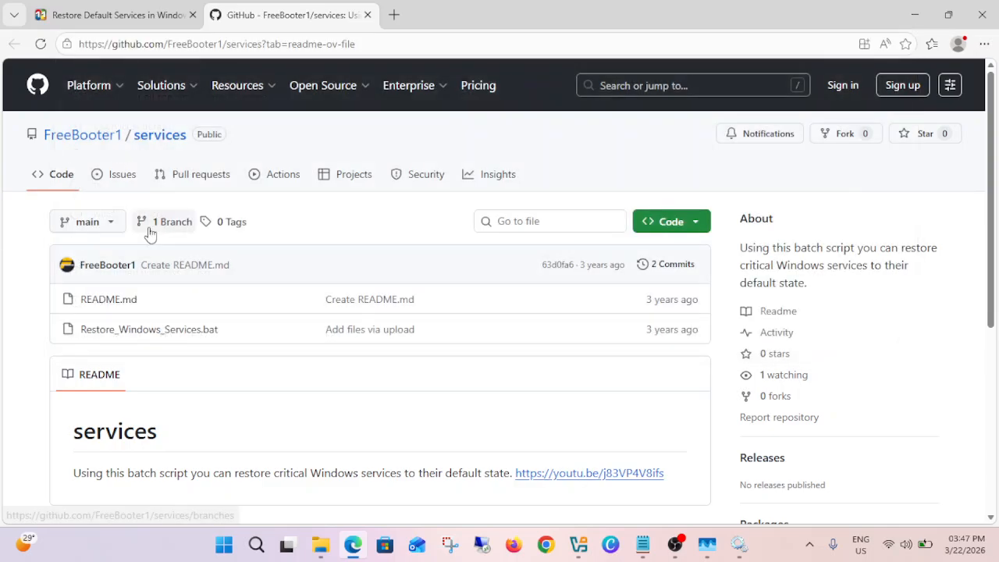
- Open Restore_Windows_Services.bat in the GitHub repository and skim the beginning of its code
{"action": "scroll", "coordinate": [145, 263], "scroll_direction": "down", "scroll_amount": 1}
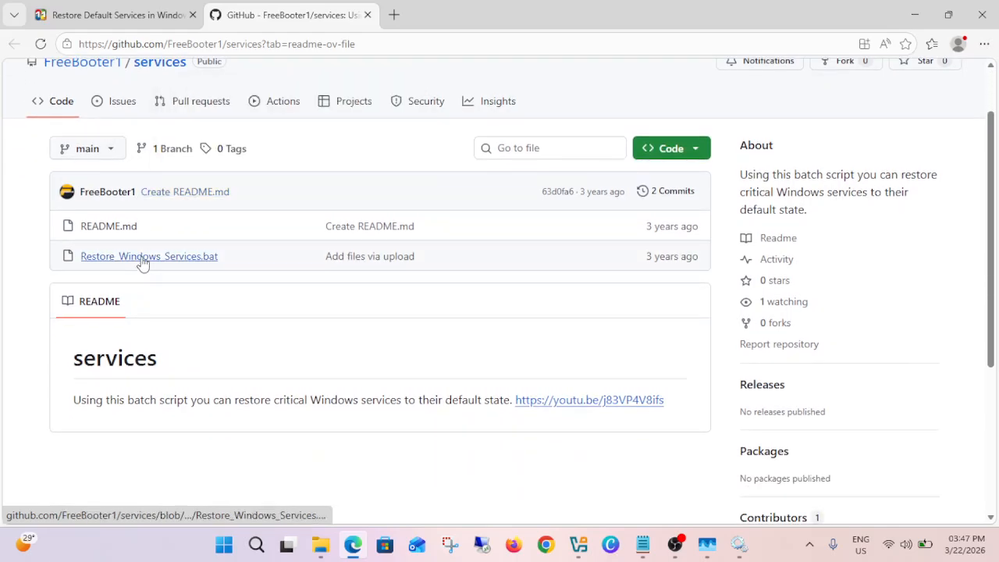
{"action": "scroll", "coordinate": [143, 263], "scroll_direction": "down", "scroll_amount": 1}
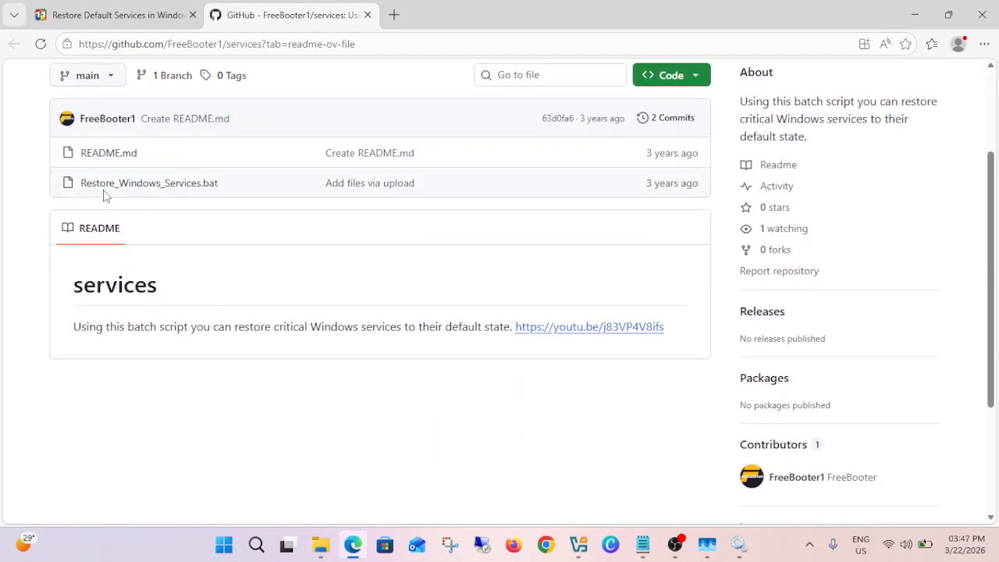
{"action": "left_click", "coordinate": [192, 194]}
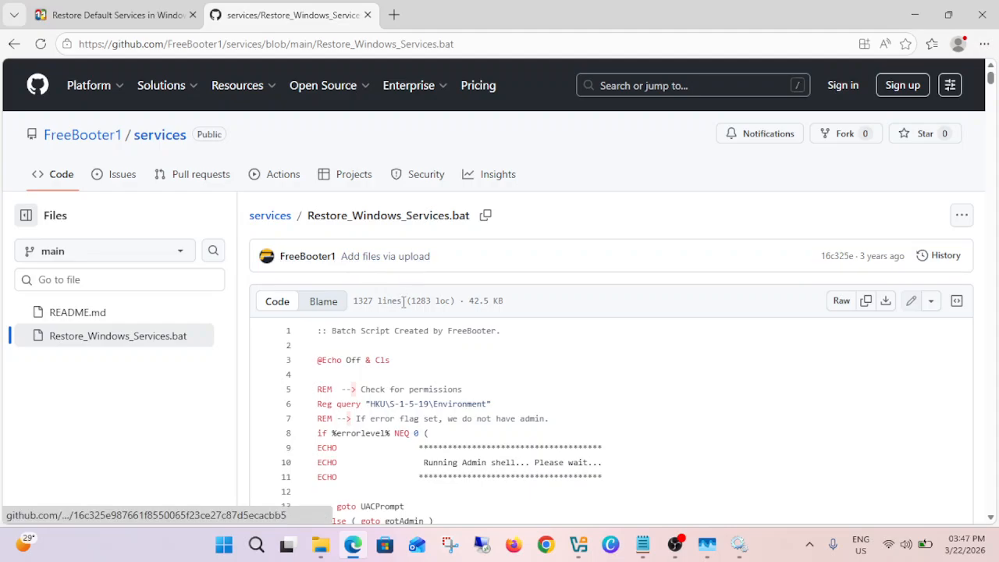
{"action": "scroll", "coordinate": [385, 289], "scroll_direction": "down", "scroll_amount": 2}
{"action": "scroll", "coordinate": [538, 300], "scroll_direction": "up", "scroll_amount": 2}
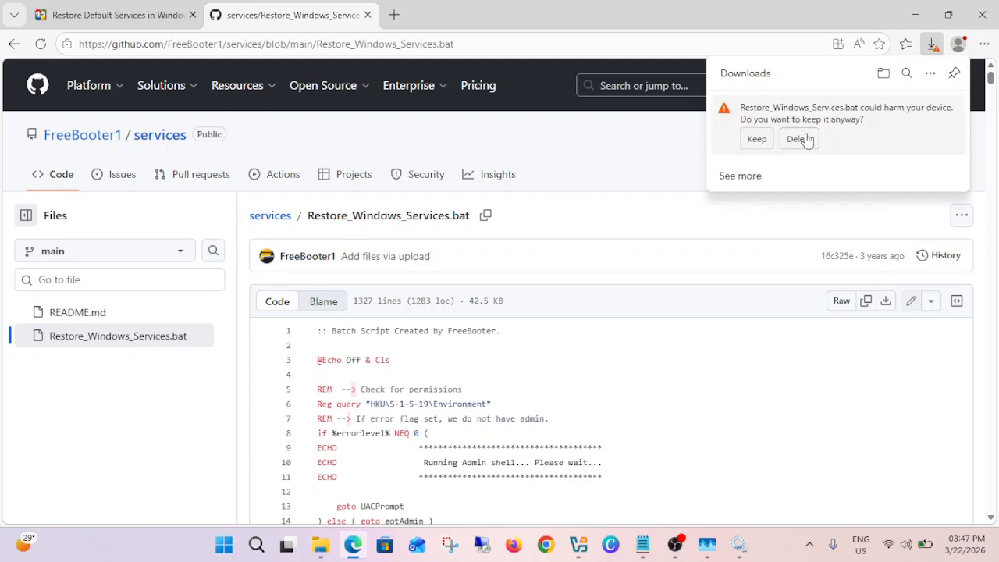
- Download Restore_Windows_Services.bat, keep the flagged file, and open it from the Downloads folder in Notepad
{"action": "left_click", "coordinate": [755, 144]}
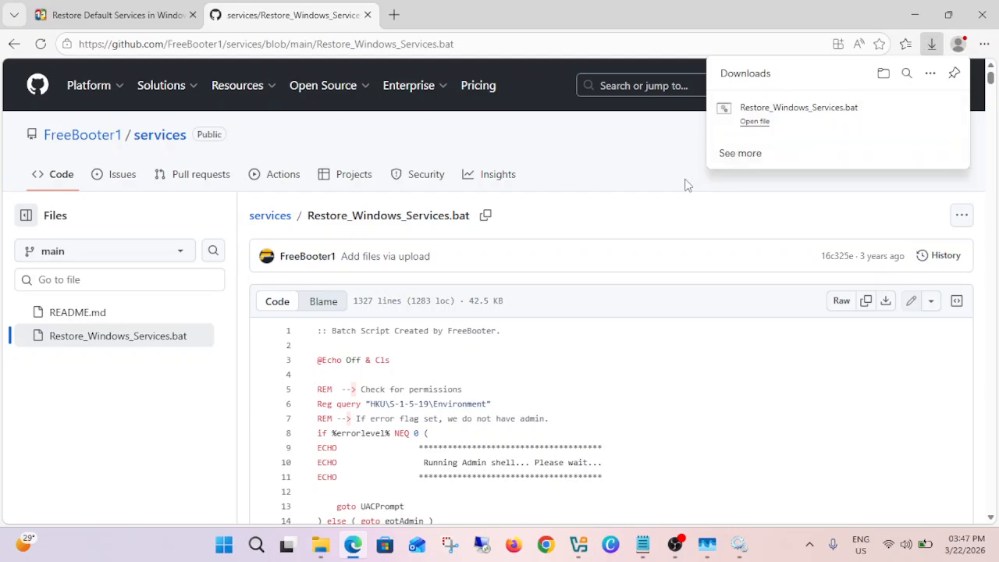
{"action": "left_click", "coordinate": [932, 110]}
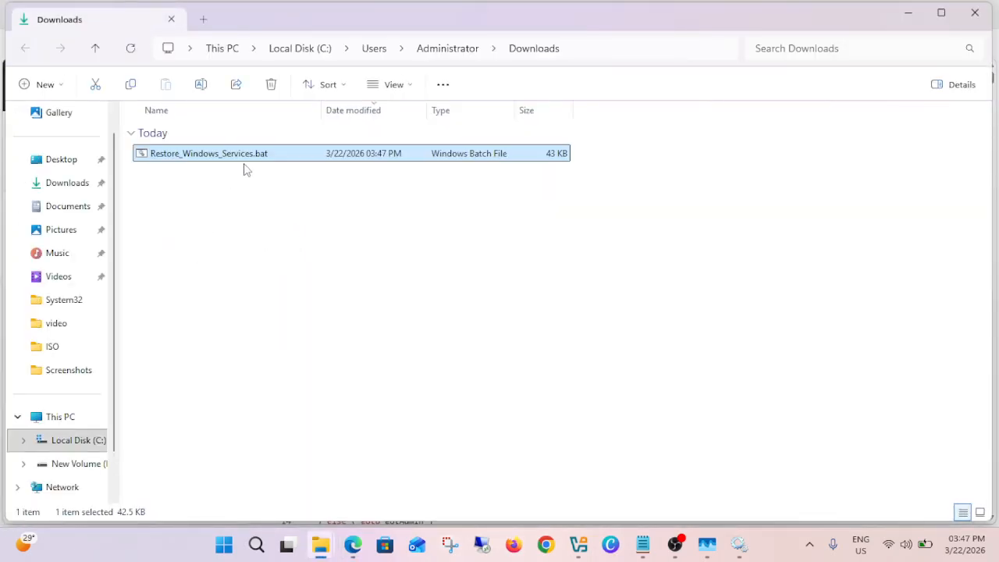
{"action": "right_click", "coordinate": [244, 160]}
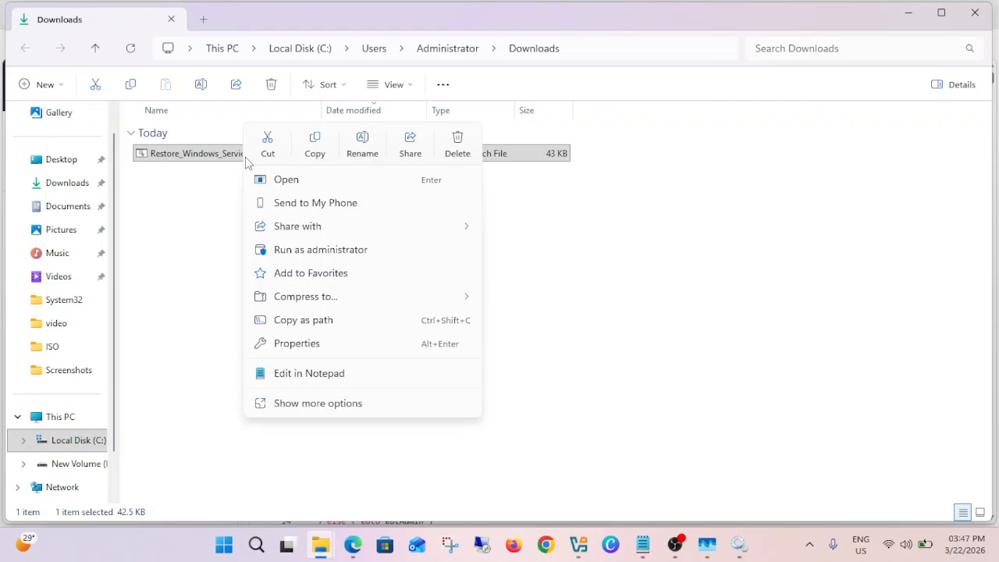
{"action": "left_click", "coordinate": [305, 373]}
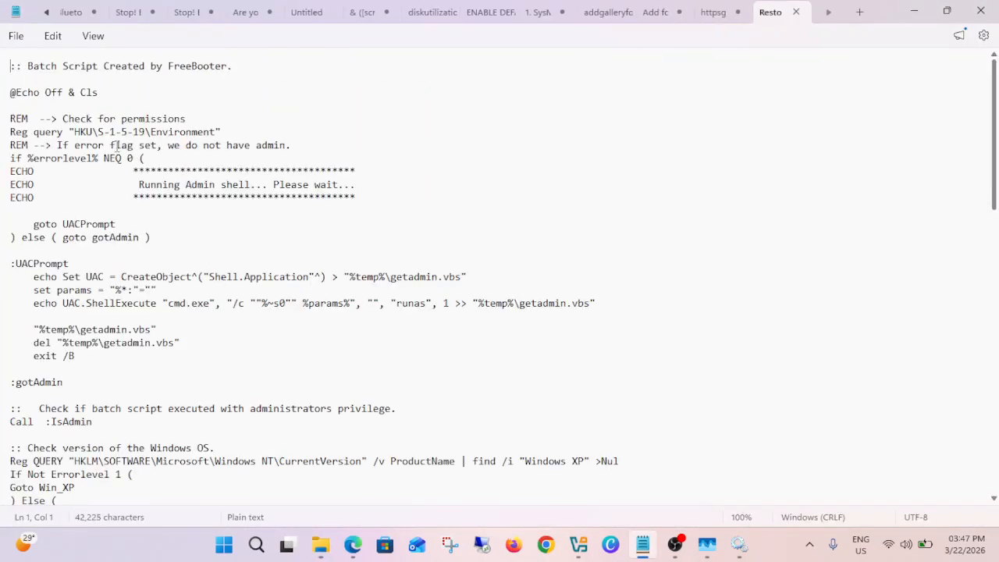
- Examine the script's Windows version checks down to the start of the Win_11 section
{"action": "scroll", "coordinate": [121, 134], "scroll_direction": "down", "scroll_amount": 9}
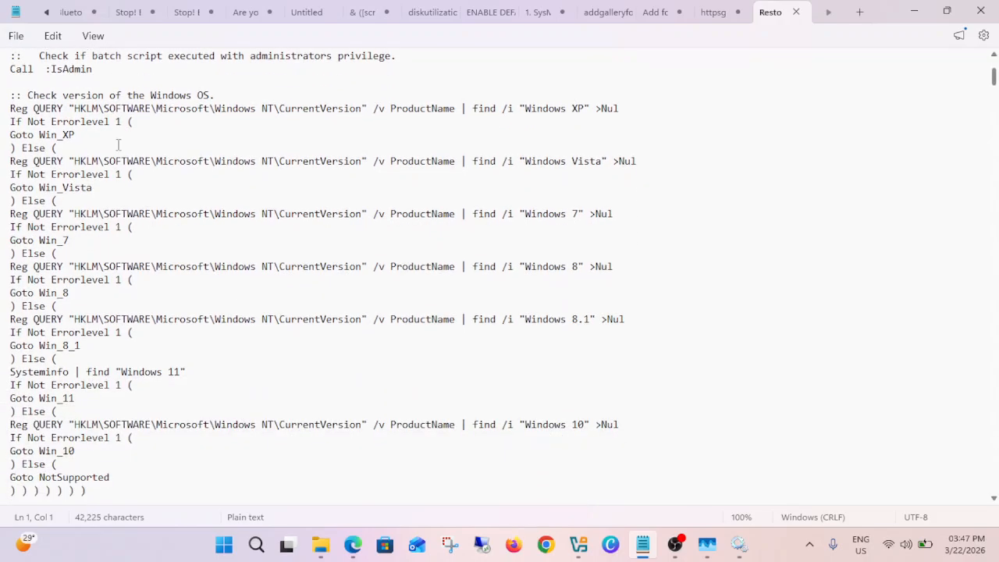
{"action": "left_click_drag", "start_coordinate": [10, 95], "coordinate": [270, 319]}
{"action": "scroll", "coordinate": [251, 318], "scroll_direction": "down", "scroll_amount": 3}
{"action": "scroll", "coordinate": [265, 319], "scroll_direction": "down", "scroll_amount": 6}
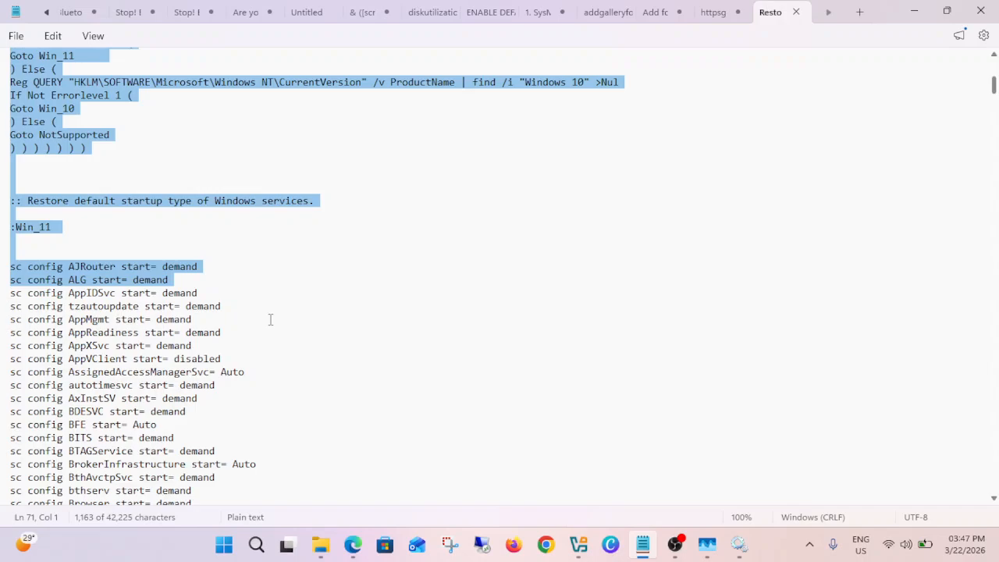
{"action": "left_click", "coordinate": [147, 319]}
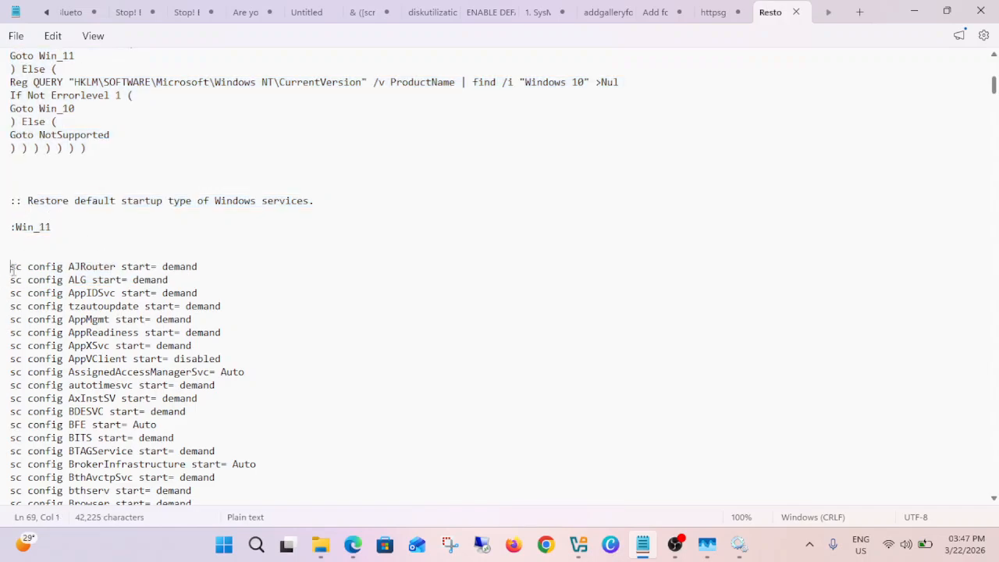
- Review the sc config startup commands in the script's Win_11 section through to the start of Win_10
{"action": "left_click_drag", "start_coordinate": [10, 266], "coordinate": [253, 277]}
{"action": "scroll", "coordinate": [214, 333], "scroll_direction": "down", "scroll_amount": 3}
{"action": "scroll", "coordinate": [199, 336], "scroll_direction": "down", "scroll_amount": 13}
{"action": "scroll", "coordinate": [219, 345], "scroll_direction": "down", "scroll_amount": 18}
{"action": "scroll", "coordinate": [221, 376], "scroll_direction": "down", "scroll_amount": 8}
{"action": "scroll", "coordinate": [239, 384], "scroll_direction": "down", "scroll_amount": 14}
{"action": "scroll", "coordinate": [232, 404], "scroll_direction": "down", "scroll_amount": 17}
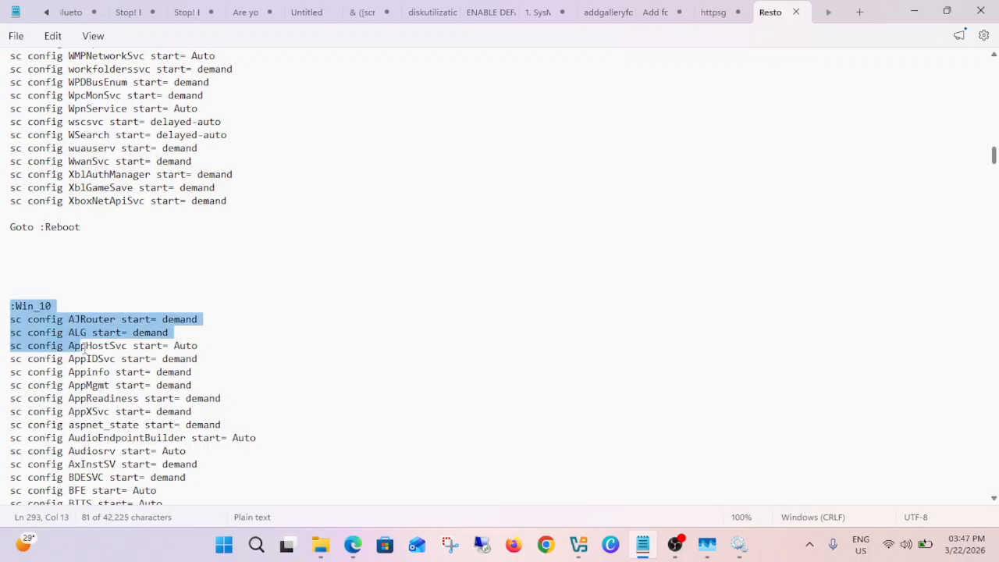
- Review the Win_10 service commands and the closing reboot and administrator checks, and return to the script's beginning
{"action": "scroll", "coordinate": [96, 323], "scroll_direction": "down", "scroll_amount": 20}
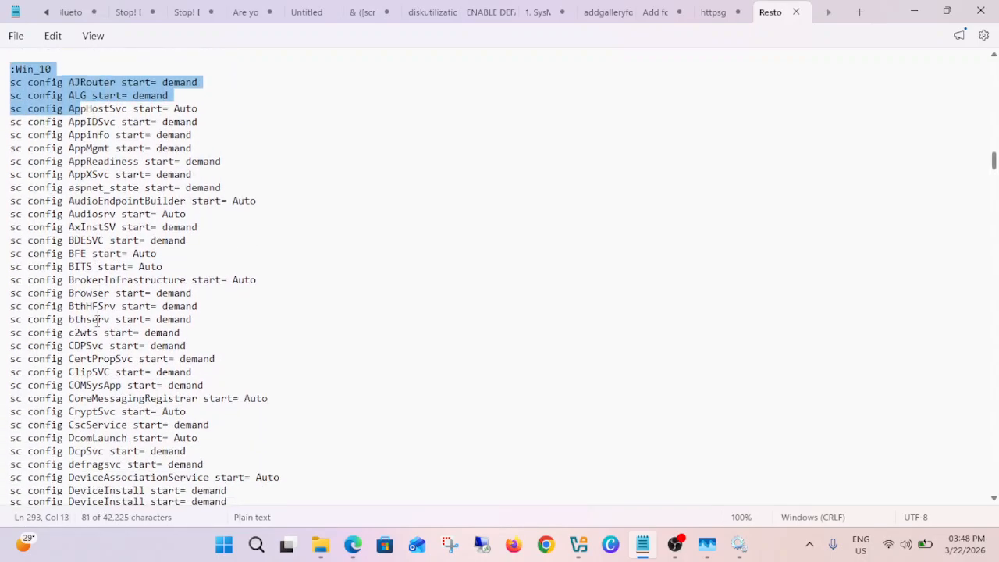
{"action": "scroll", "coordinate": [97, 322], "scroll_direction": "down", "scroll_amount": 12}
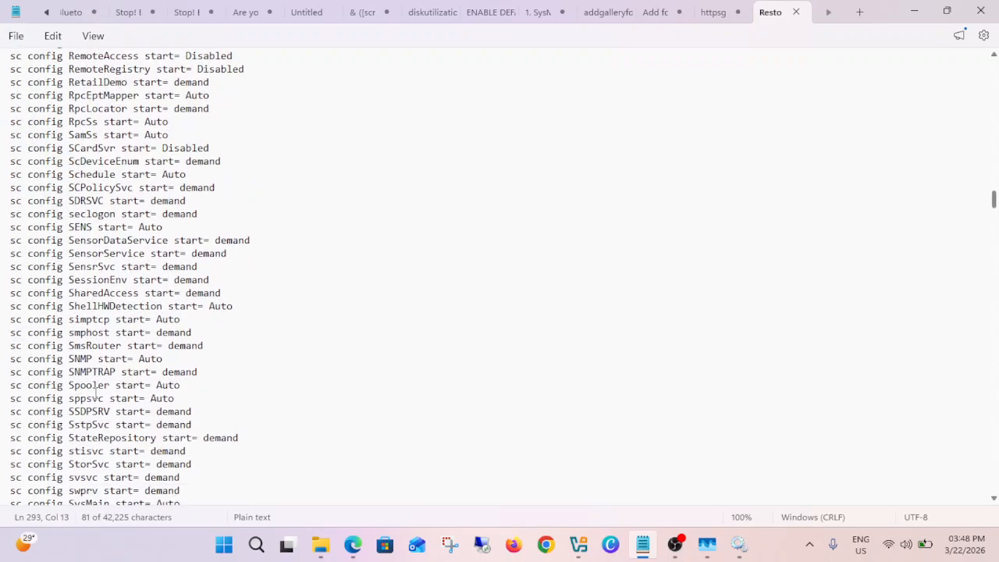
{"action": "scroll", "coordinate": [104, 382], "scroll_direction": "down", "scroll_amount": 7}
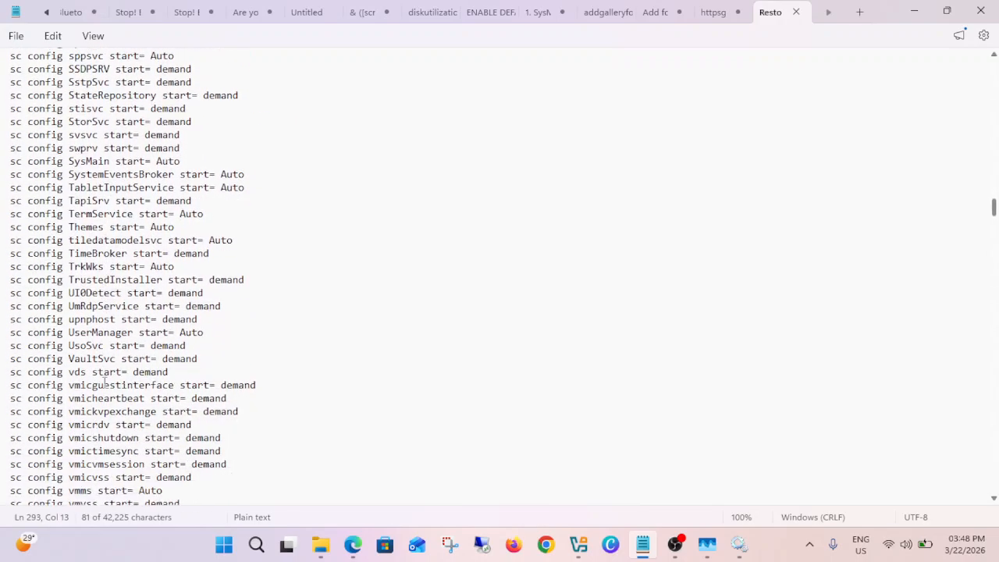
{"action": "left_click_drag", "start_coordinate": [996, 214], "coordinate": [981, 492]}
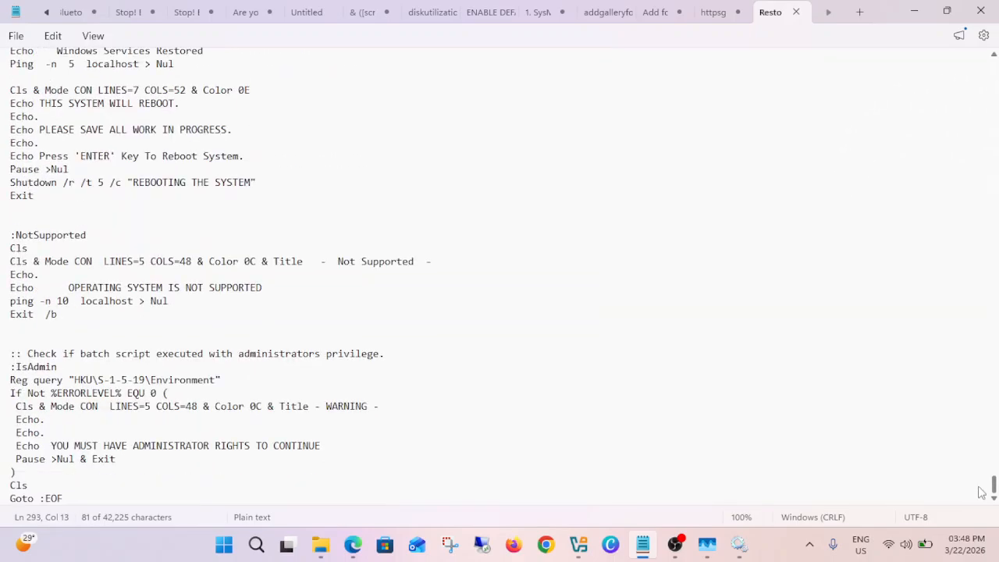
{"action": "left_click_drag", "start_coordinate": [961, 191], "coordinate": [966, 65]}
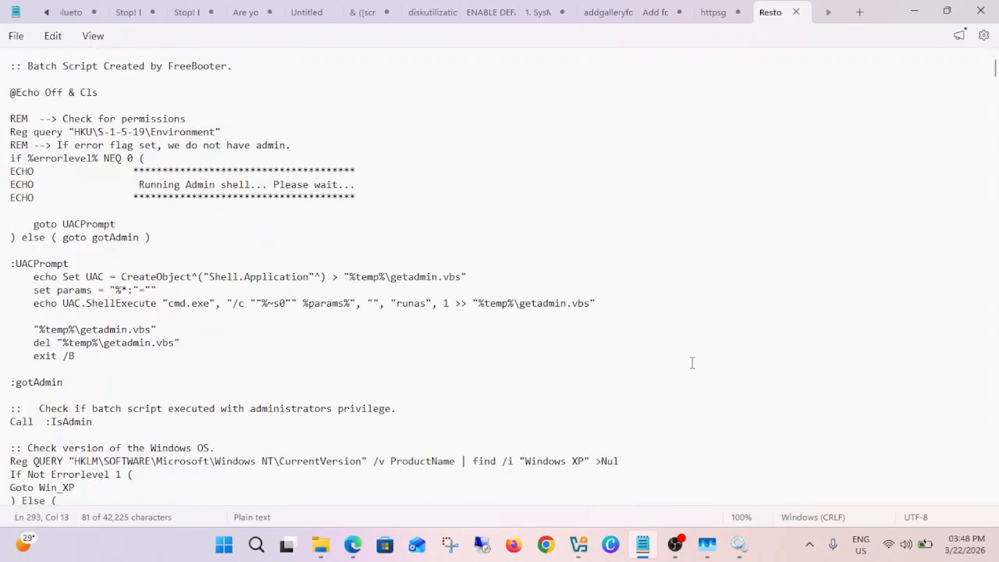
- In the Services console, set ActiveX Installer (AxInstSV) to Automatic, start the service, and apply the changes
{"action": "left_click", "coordinate": [739, 544]}
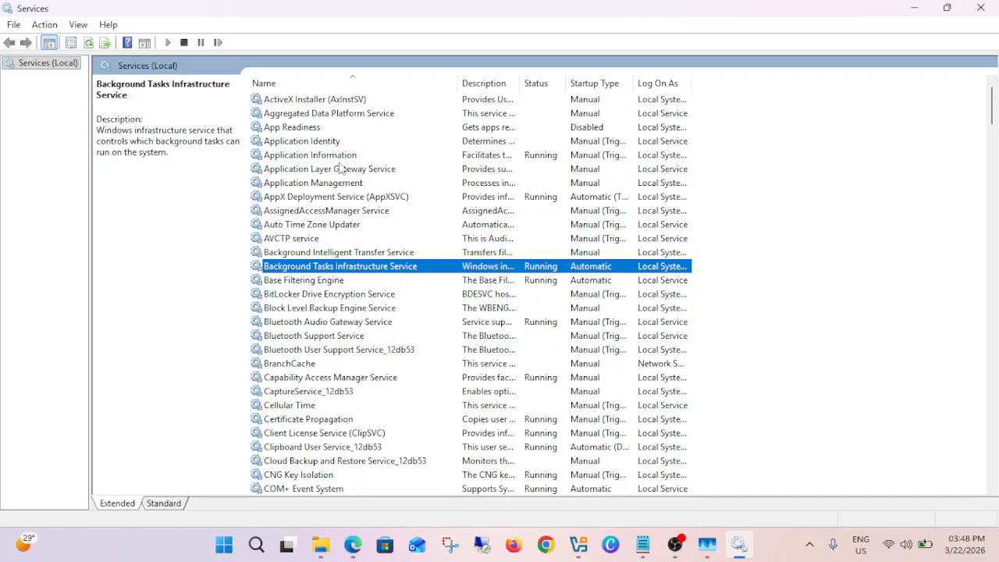
{"action": "double_click", "coordinate": [345, 100]}
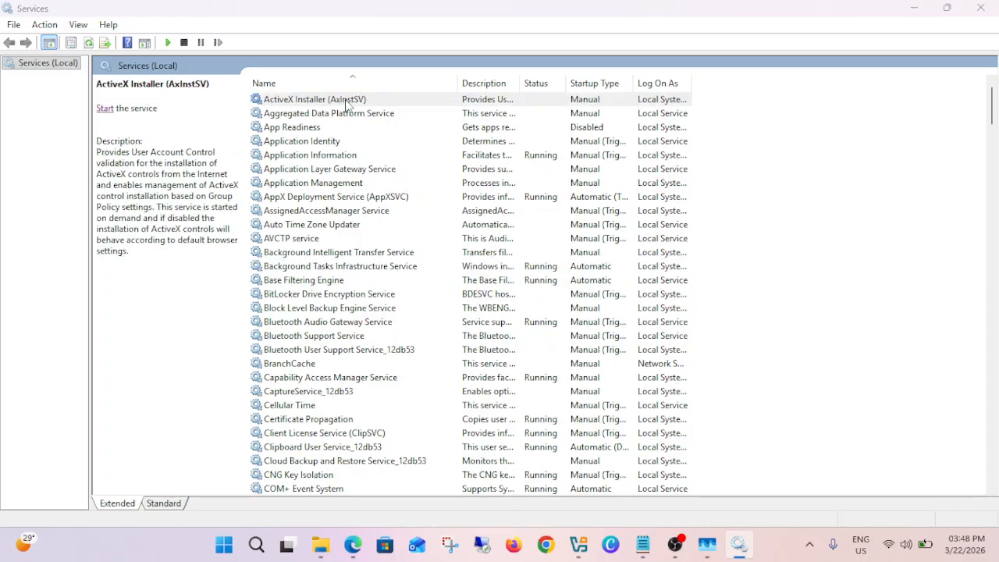
{"action": "left_click", "coordinate": [464, 254]}
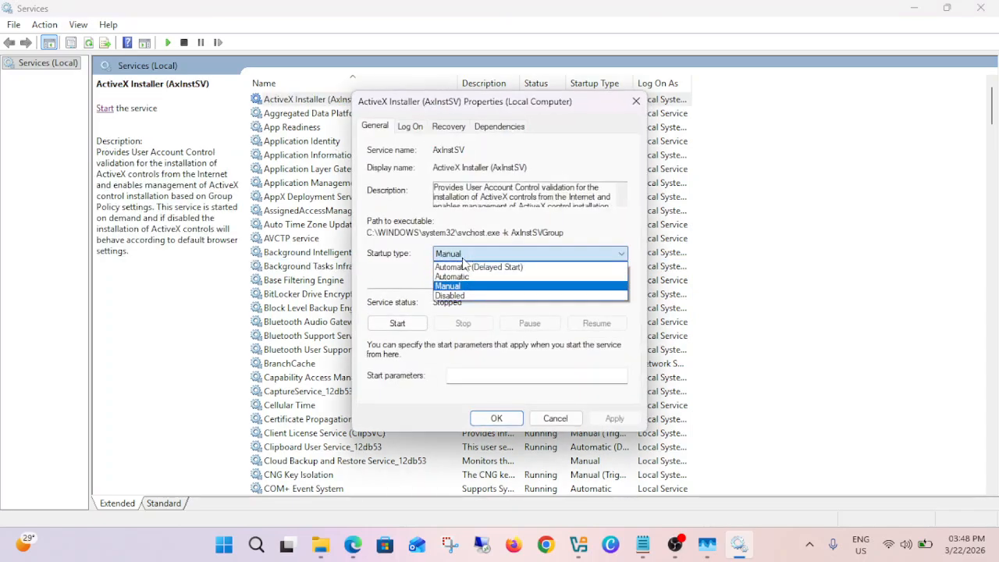
{"action": "left_click", "coordinate": [459, 276]}
{"action": "left_click", "coordinate": [397, 327]}
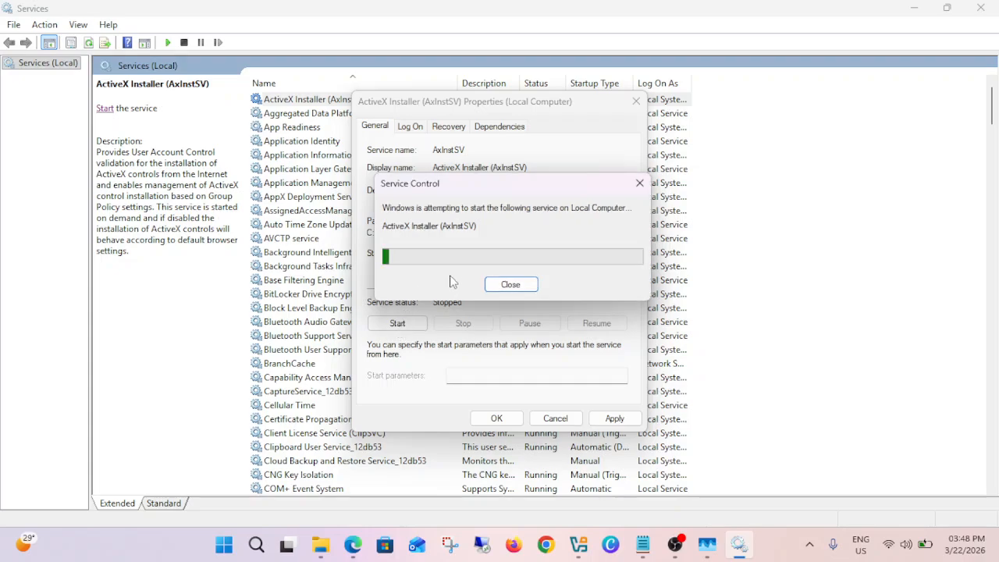
{"action": "left_click", "coordinate": [614, 418]}
{"action": "key", "text": "Return"}
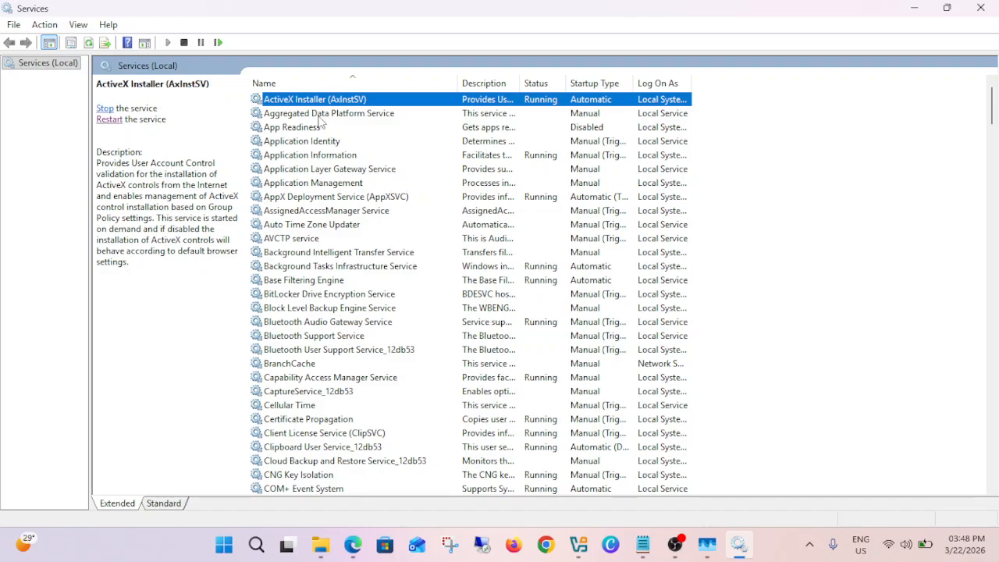
- Set the Aggregated Data Platform Service startup type to Disabled and apply the change
{"action": "double_click", "coordinate": [320, 115]}
{"action": "left_click", "coordinate": [451, 256]}
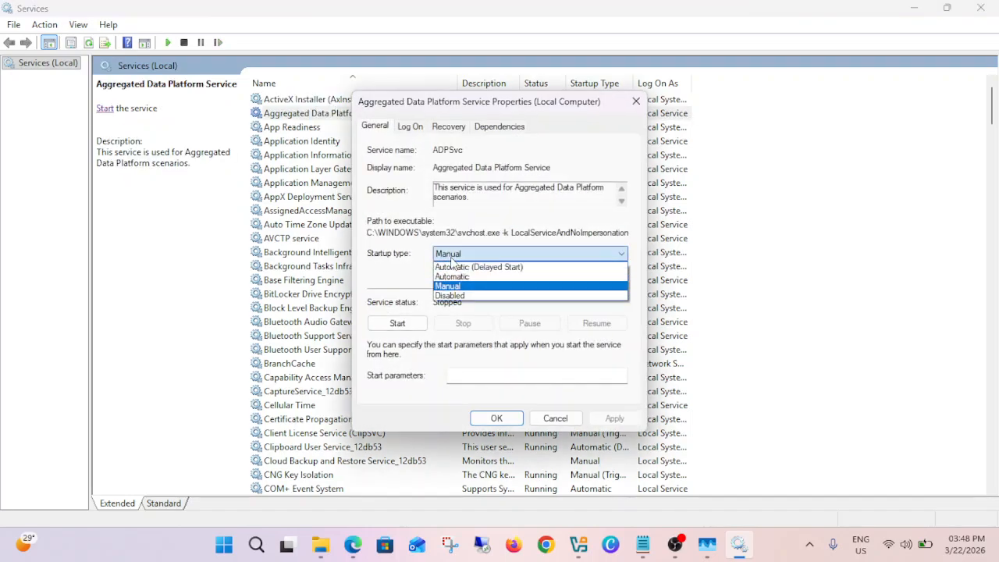
{"action": "left_click", "coordinate": [465, 298]}
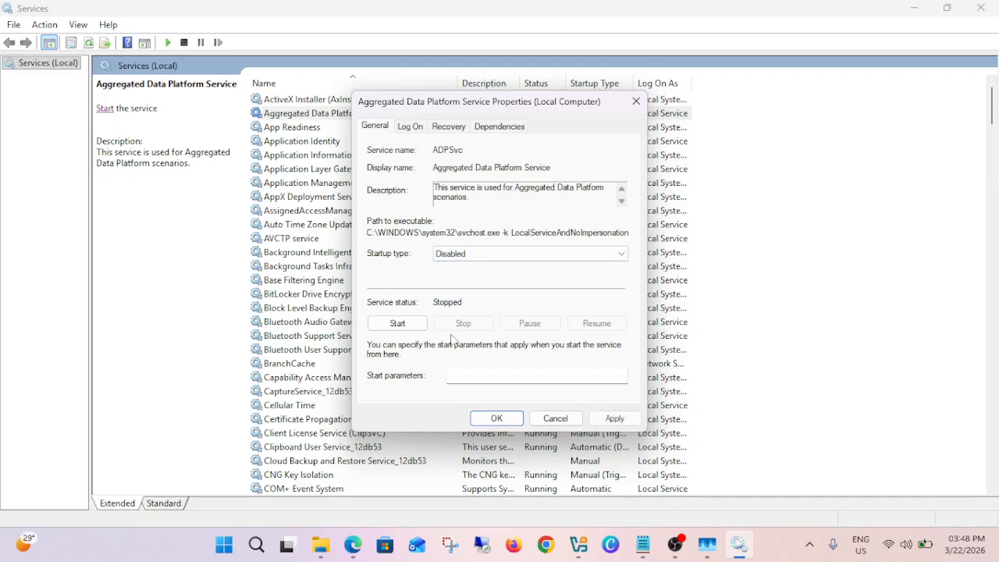
{"action": "left_click", "coordinate": [613, 418]}
{"action": "left_click", "coordinate": [496, 418]}
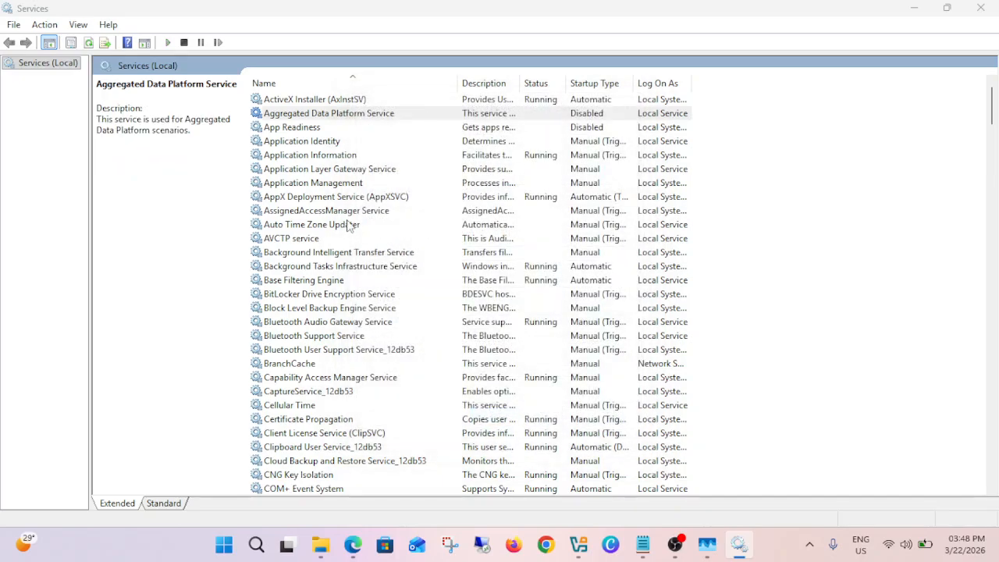
- Set the App Readiness startup type to Automatic, apply it, and start the service
{"action": "double_click", "coordinate": [300, 128]}
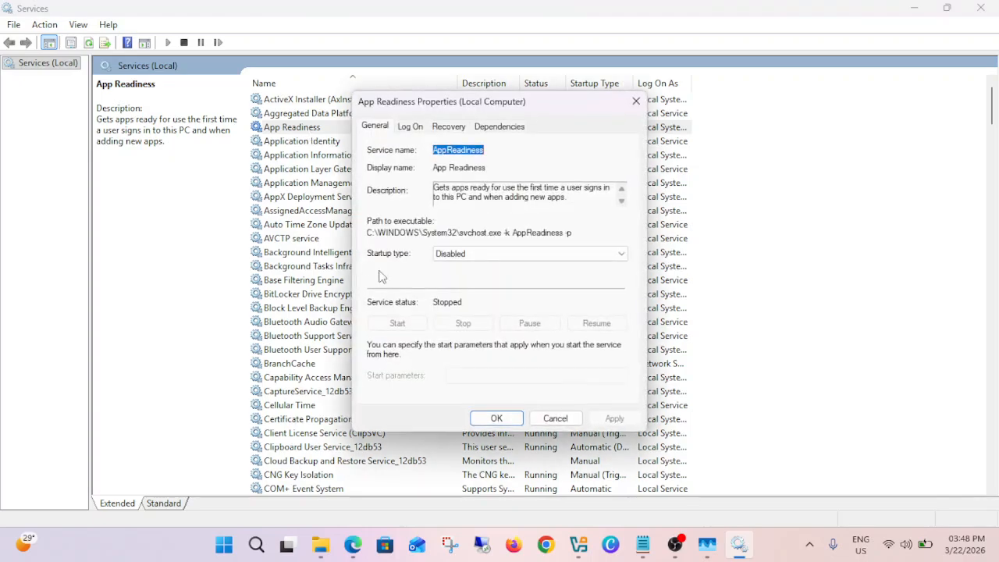
{"action": "left_click", "coordinate": [473, 255]}
{"action": "left_click", "coordinate": [473, 260]}
{"action": "left_click", "coordinate": [469, 258]}
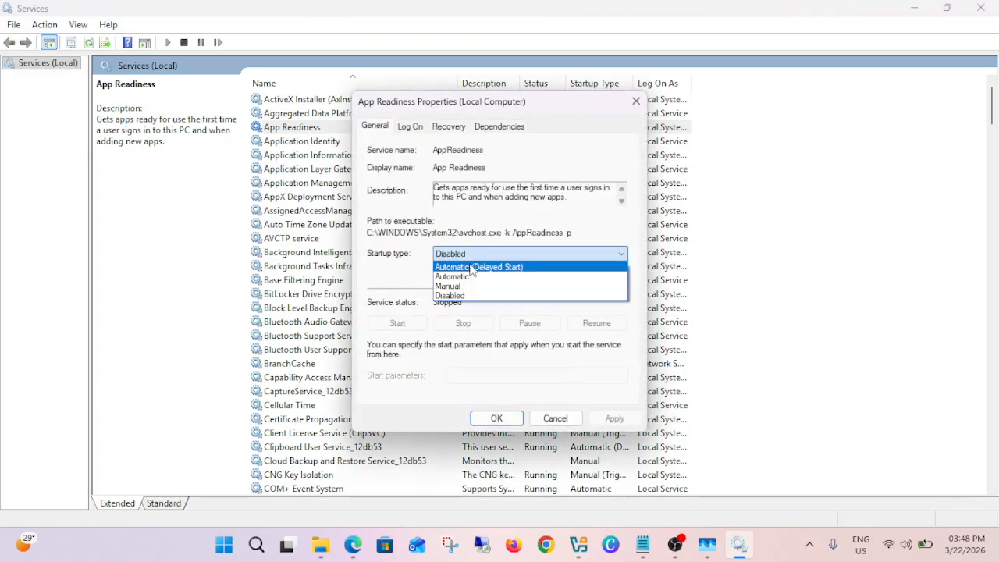
{"action": "left_click", "coordinate": [462, 277]}
{"action": "left_click", "coordinate": [602, 416]}
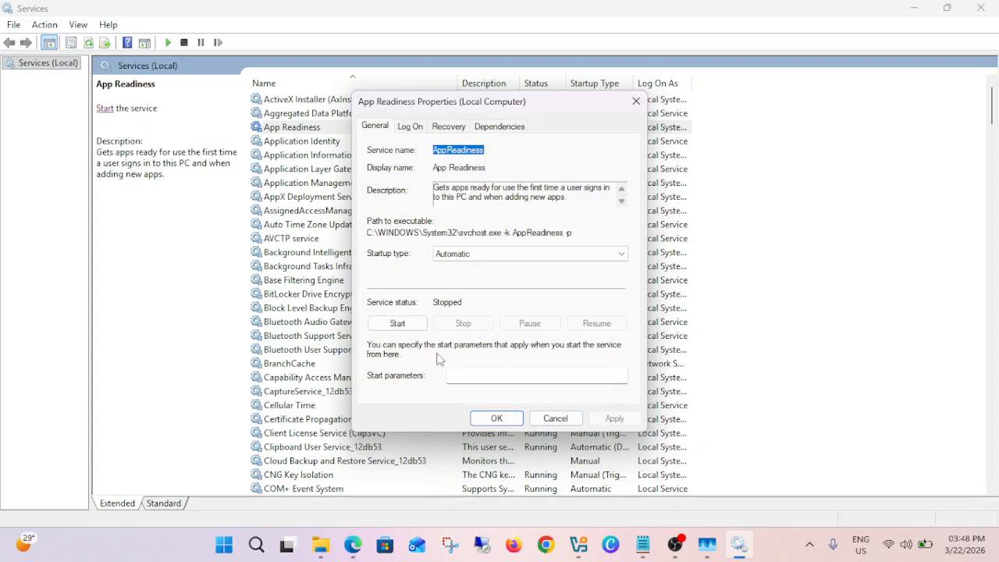
{"action": "left_click", "coordinate": [399, 324]}
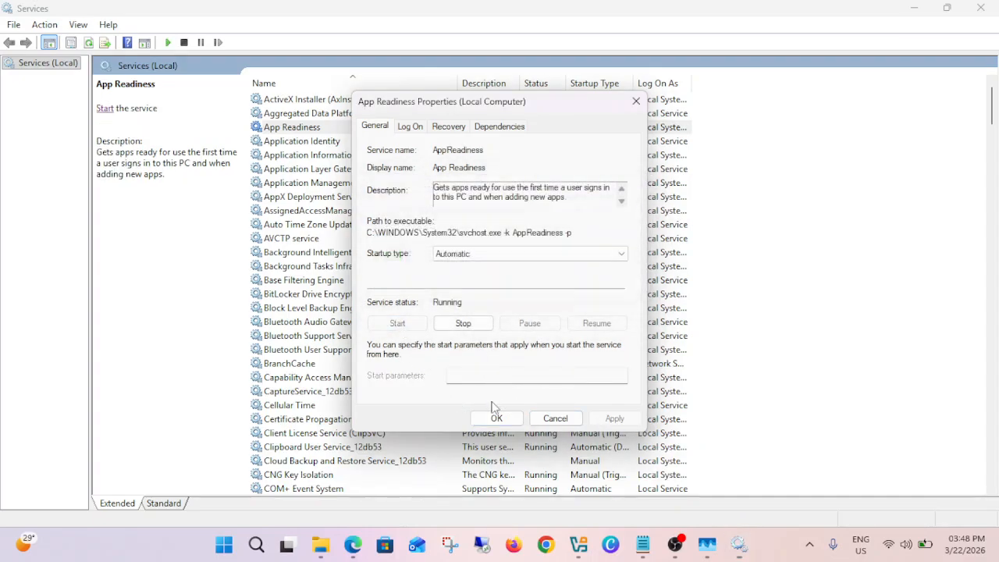
{"action": "left_click", "coordinate": [497, 418]}
- Start the Application Identity service and try to apply the Automatic (Delayed Start) startup type to it
{"action": "double_click", "coordinate": [312, 142]}
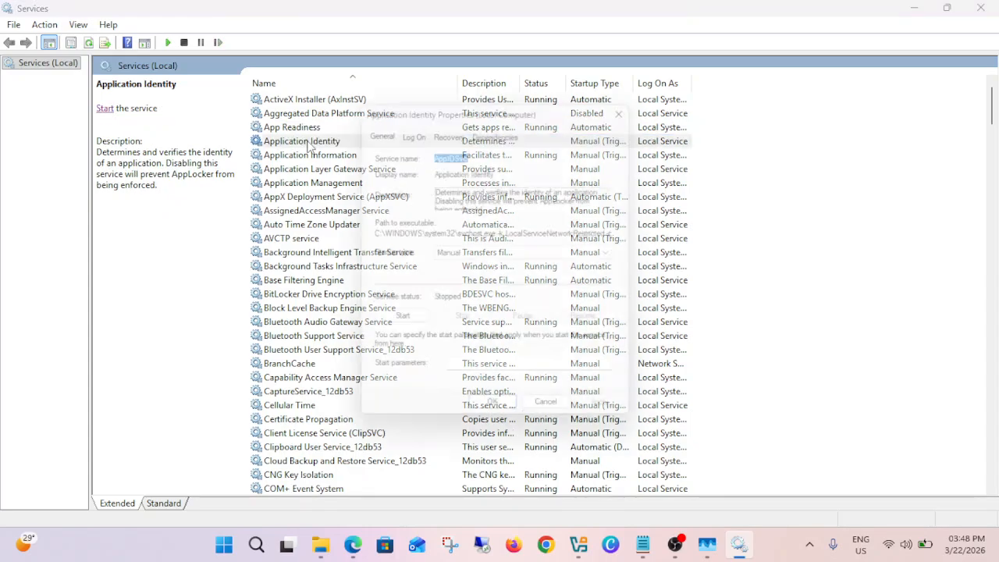
{"action": "left_click", "coordinate": [468, 254]}
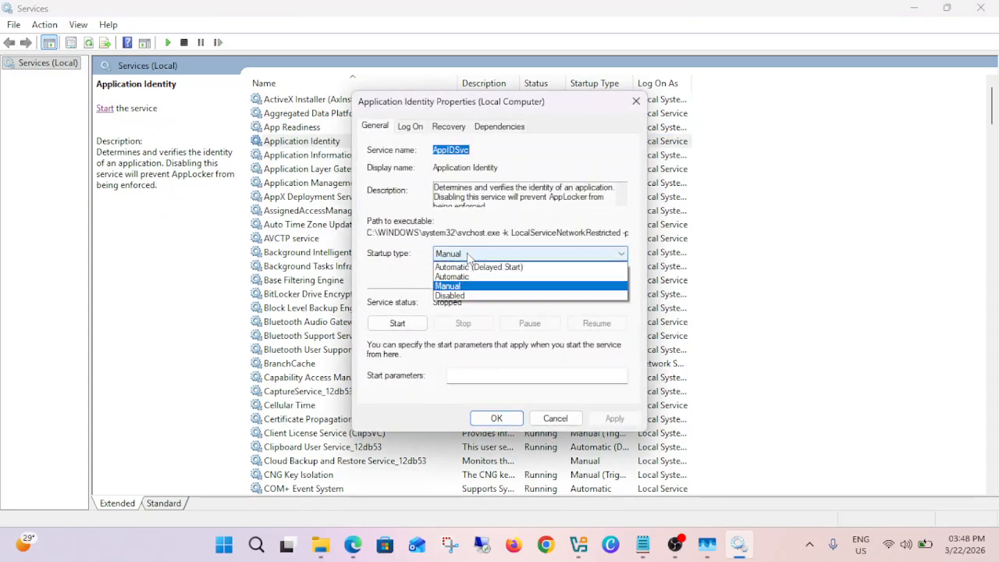
{"action": "left_click", "coordinate": [472, 267]}
{"action": "left_click", "coordinate": [397, 323]}
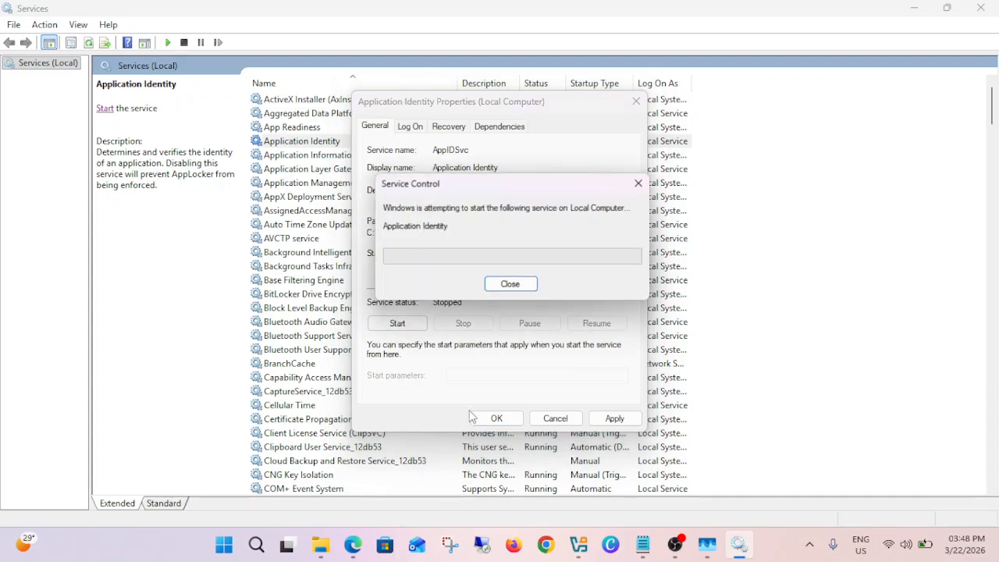
{"action": "left_click", "coordinate": [624, 419]}
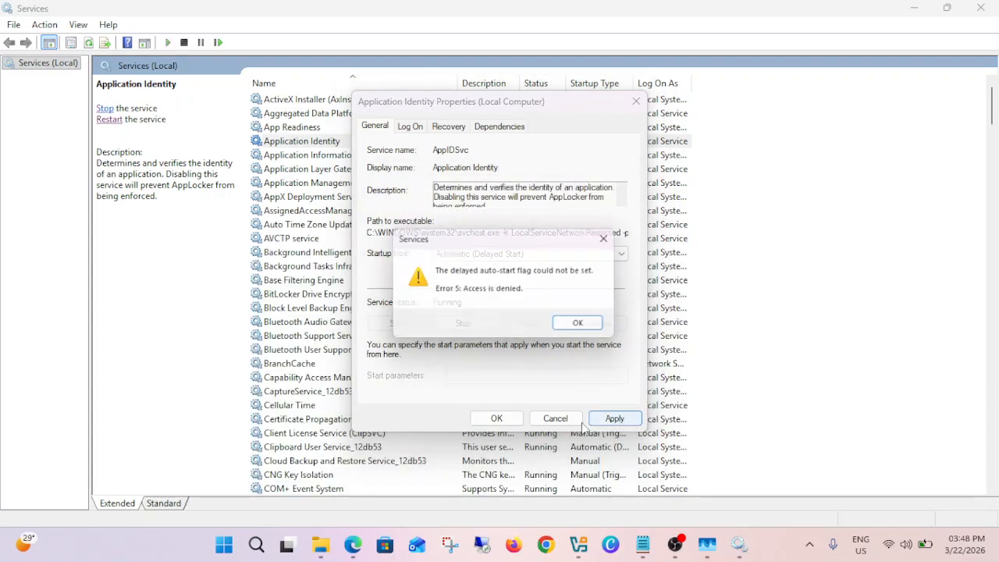
{"action": "left_click", "coordinate": [577, 323]}
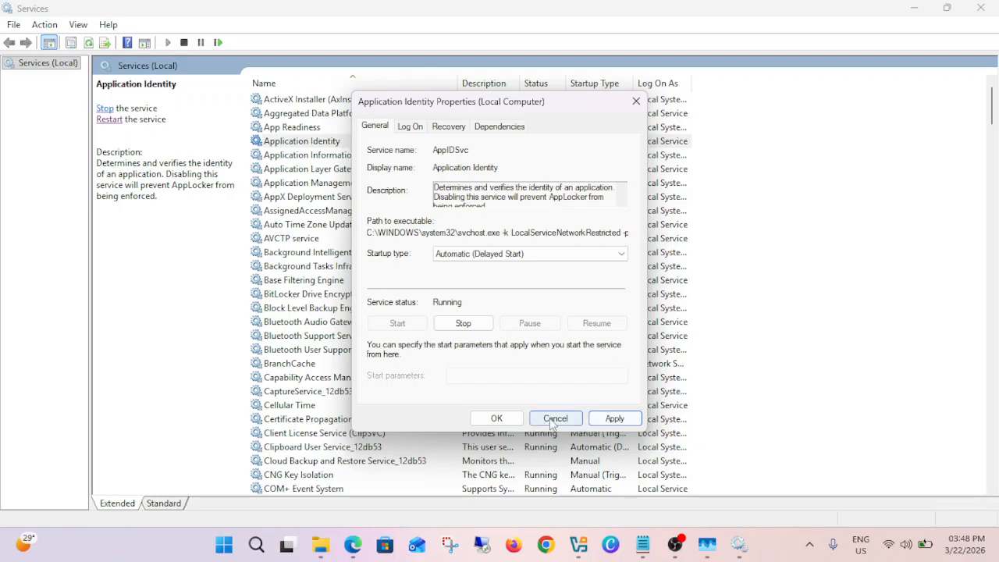
{"action": "left_click", "coordinate": [554, 420]}
- Start the Application Management service, set its startup type to Automatic, and apply the change
{"action": "double_click", "coordinate": [320, 182]}
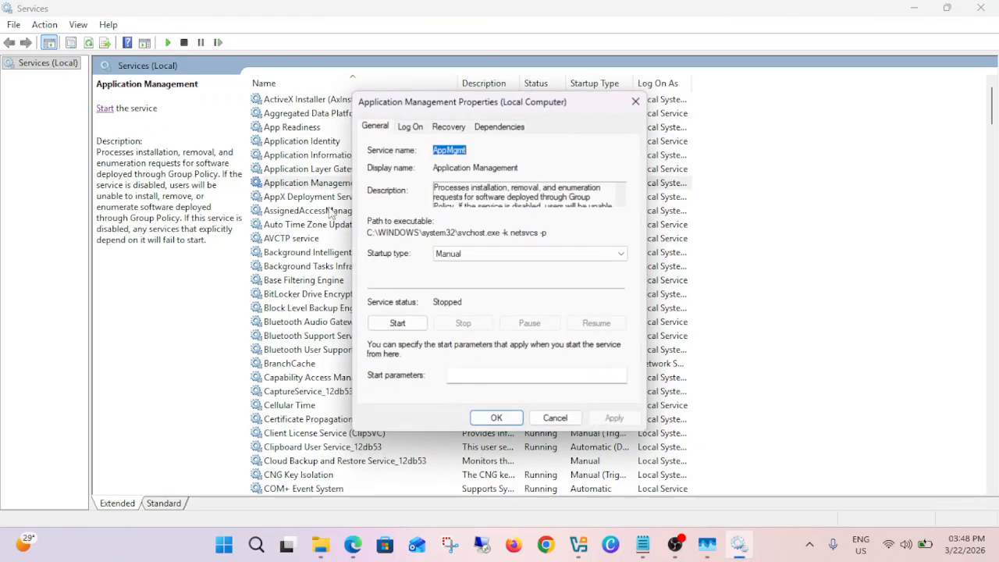
{"action": "left_click", "coordinate": [397, 323]}
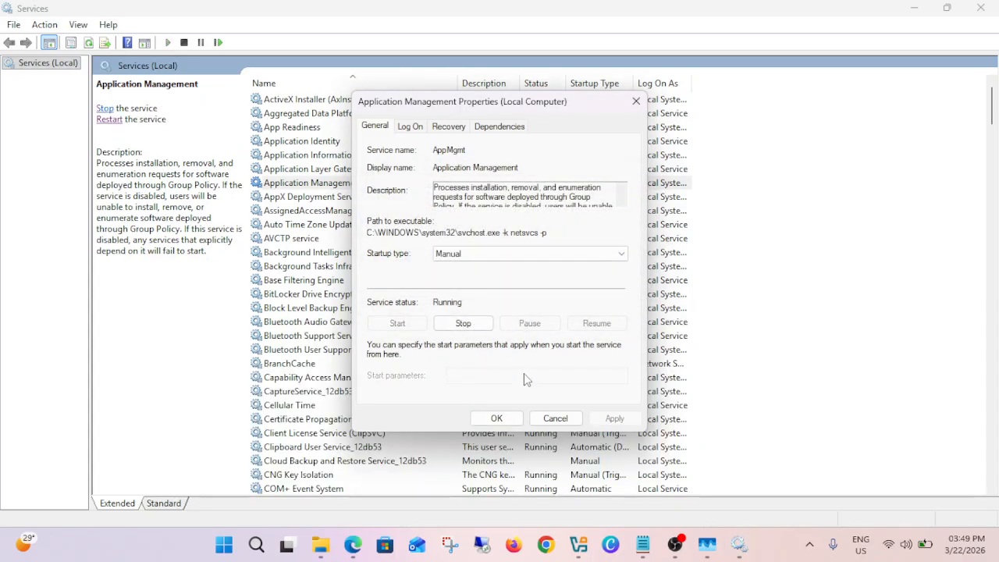
{"action": "left_click", "coordinate": [462, 263]}
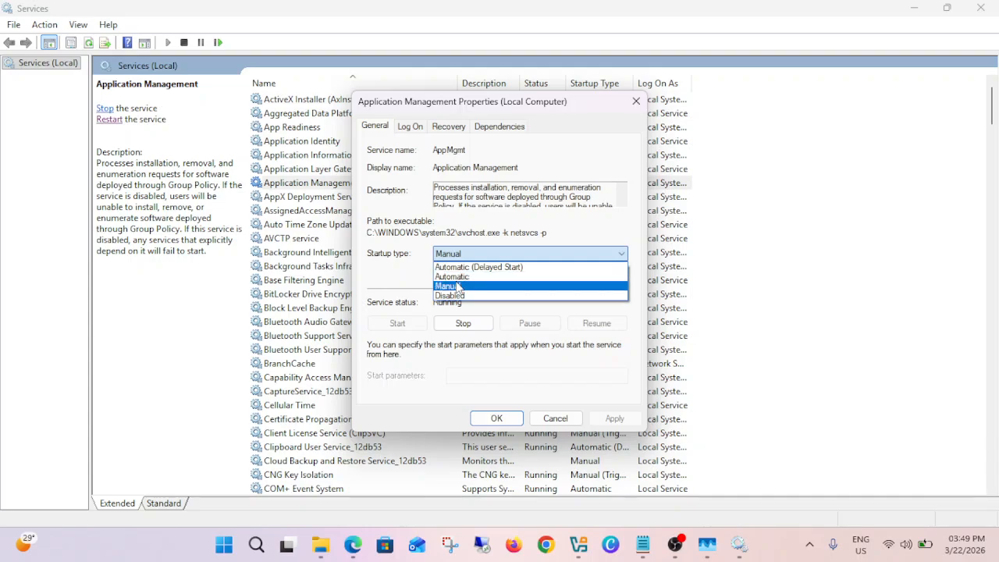
{"action": "left_click", "coordinate": [461, 263]}
{"action": "left_click", "coordinate": [461, 263]}
{"action": "left_click", "coordinate": [464, 275]}
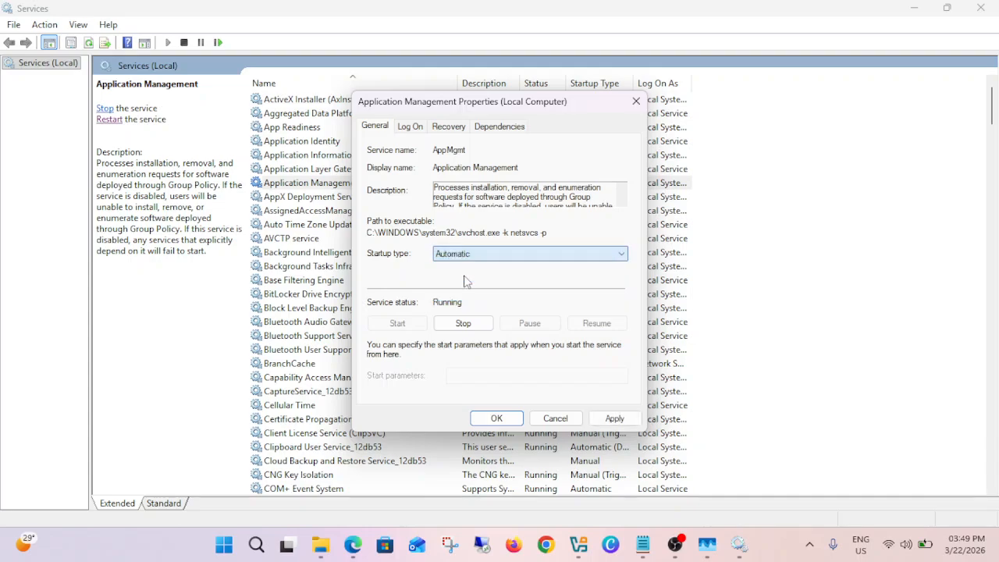
{"action": "left_click", "coordinate": [609, 417]}
{"action": "left_click", "coordinate": [503, 418]}
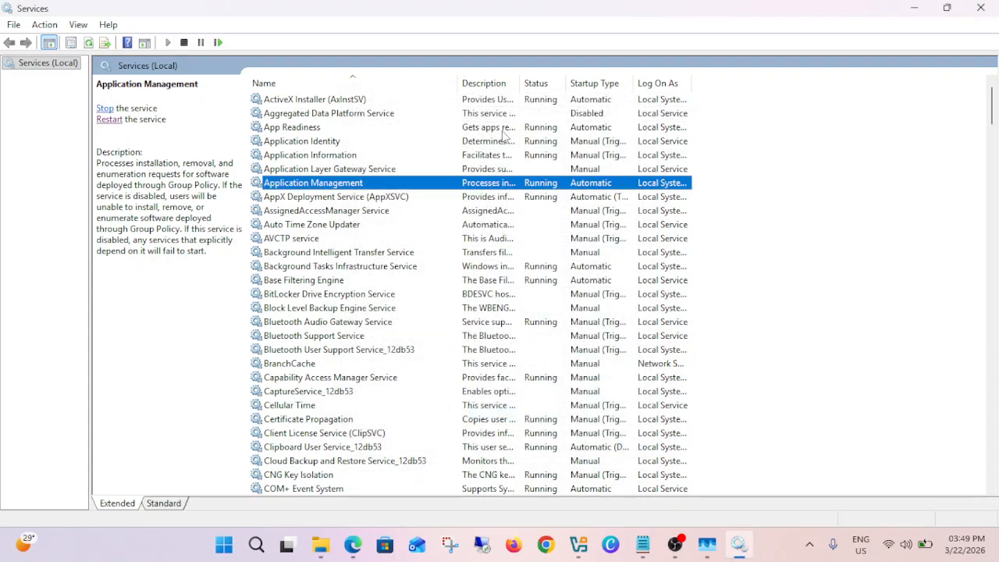
- Review the status and startup types of the altered services, starting with ActiveX Installer (AxInstSV)
{"action": "left_click", "coordinate": [550, 104]}
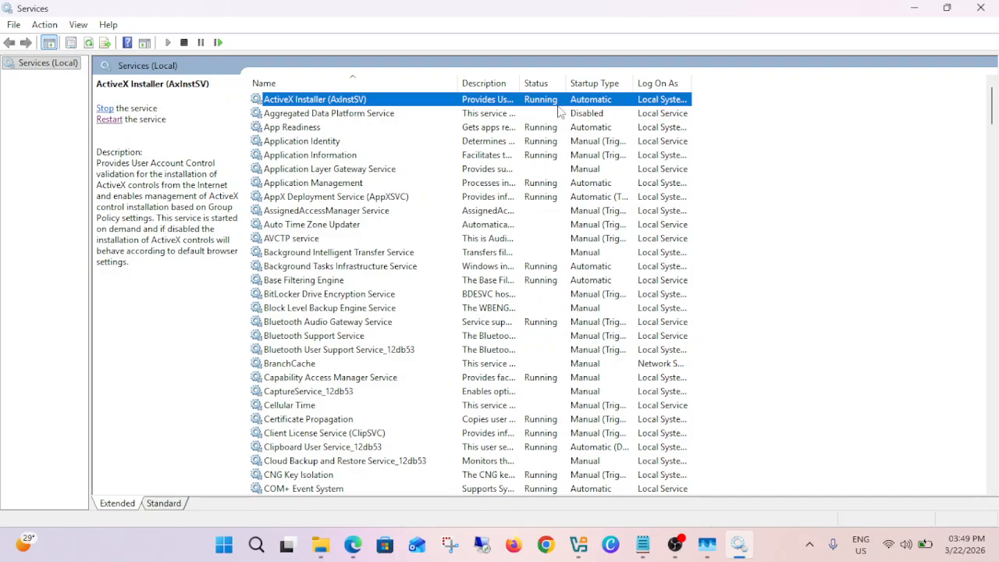
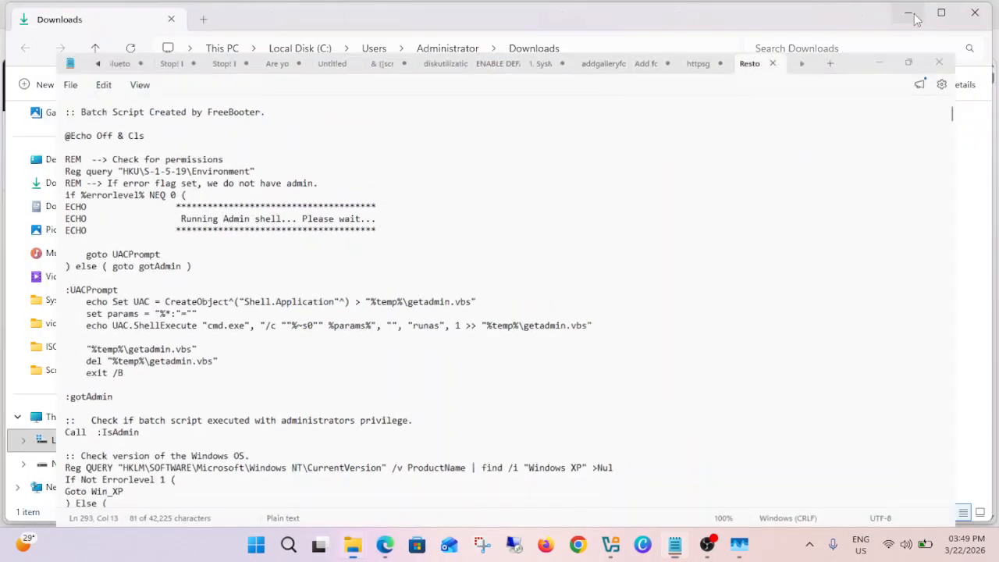
- Open the restore point settings from Windows search and create a system restore point described as "today"
{"action": "left_click", "coordinate": [288, 543]}
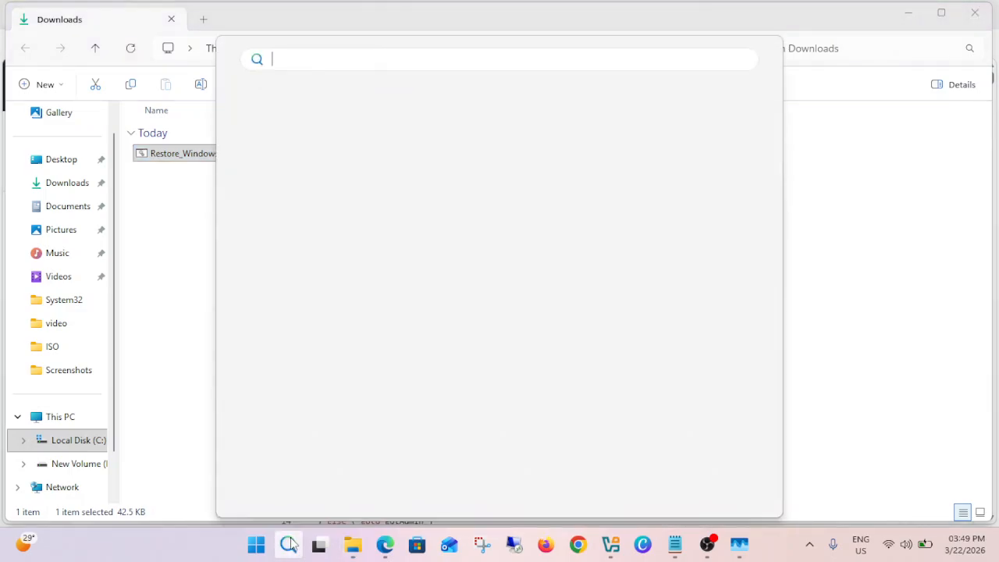
{"action": "type", "text": "res"}
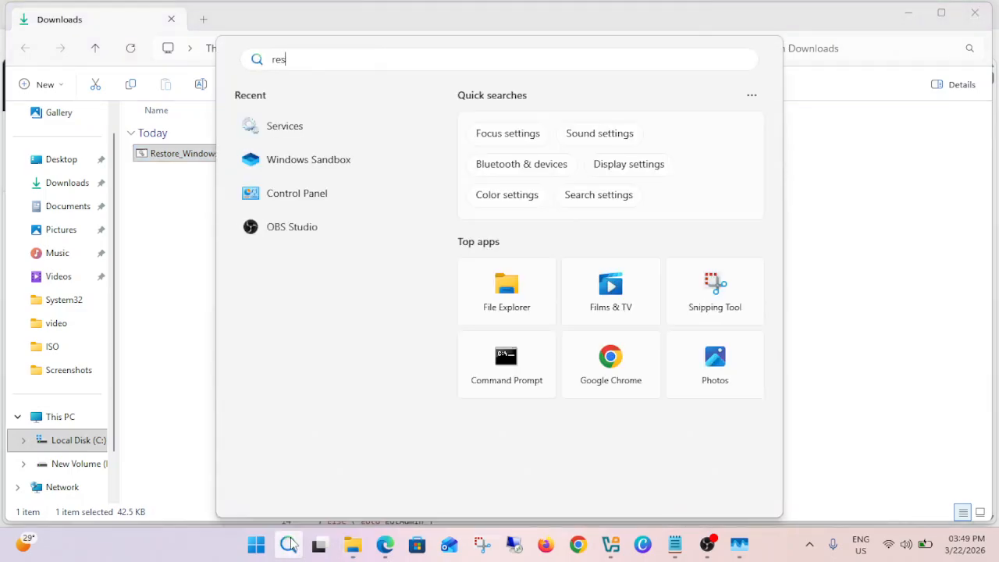
{"action": "type", "text": "tore"}
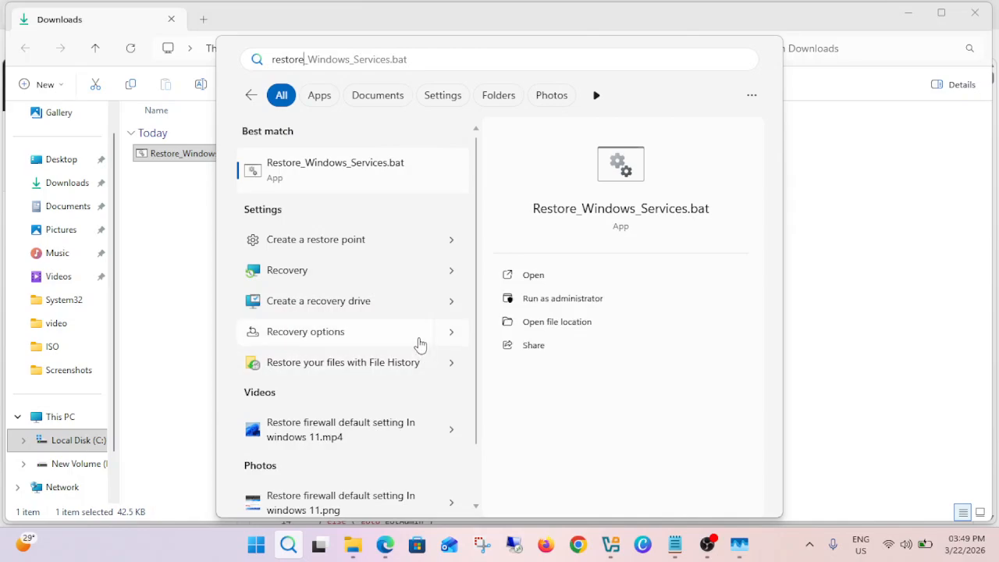
{"action": "left_click", "coordinate": [335, 247]}
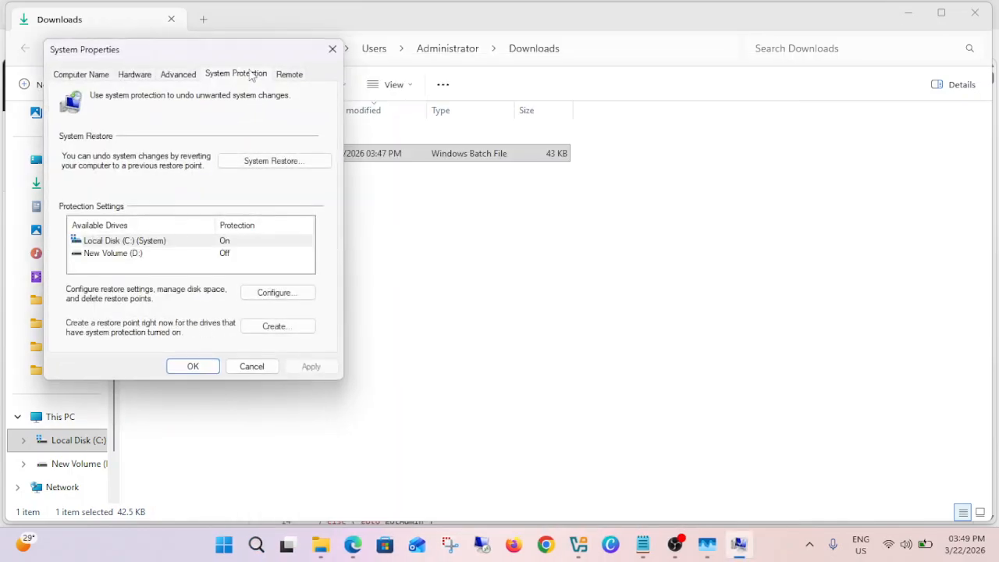
{"action": "left_click", "coordinate": [536, 221]}
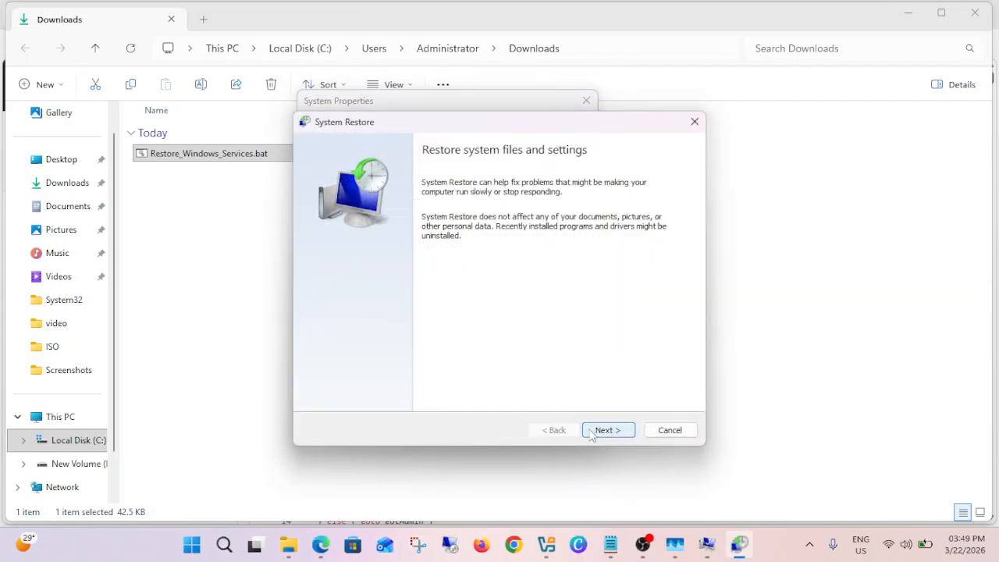
{"action": "left_click", "coordinate": [671, 430]}
{"action": "left_click", "coordinate": [530, 377]}
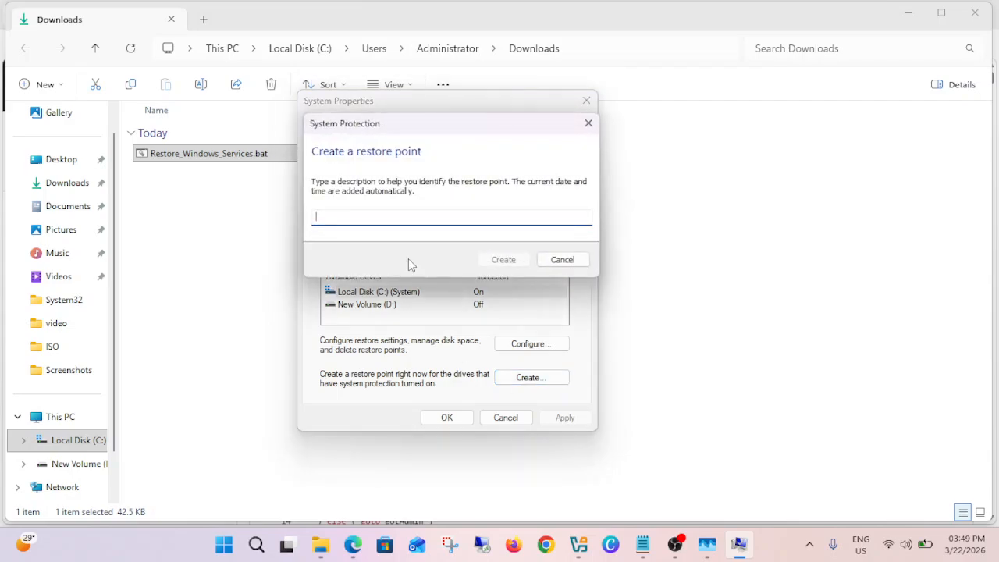
{"action": "type", "text": "today"}
{"action": "left_click", "coordinate": [503, 259]}
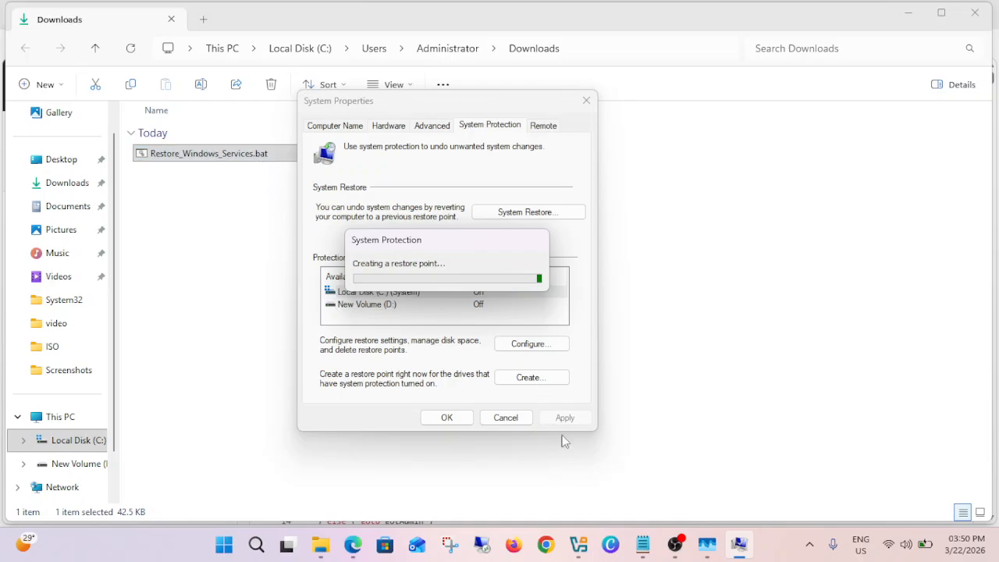
- Switch to Notepad and examine the OS version checks and the Win_11 service startup commands in the restore script
{"action": "left_click", "coordinate": [642, 545]}
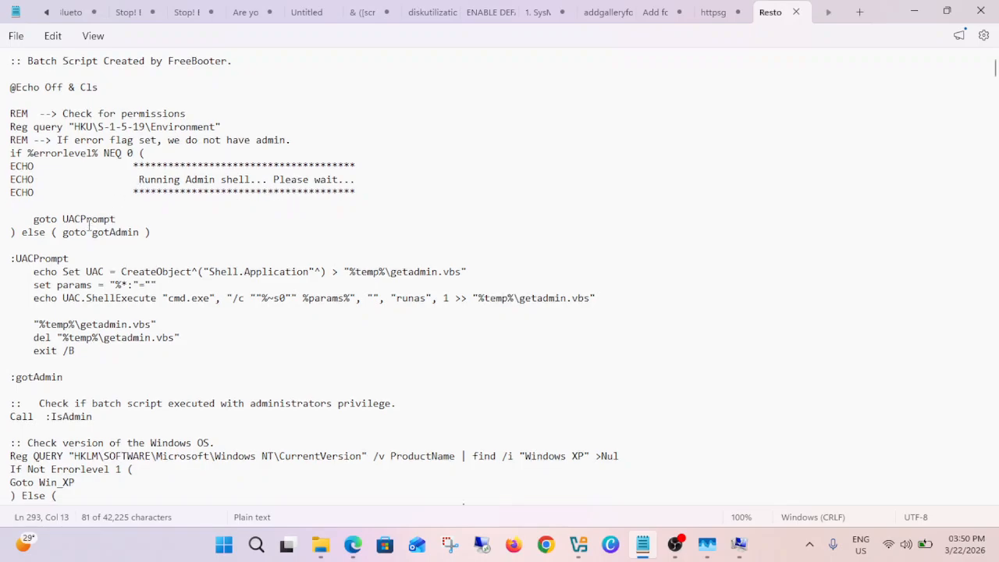
{"action": "scroll", "coordinate": [90, 226], "scroll_direction": "down", "scroll_amount": 5}
{"action": "scroll", "coordinate": [89, 231], "scroll_direction": "down", "scroll_amount": 4}
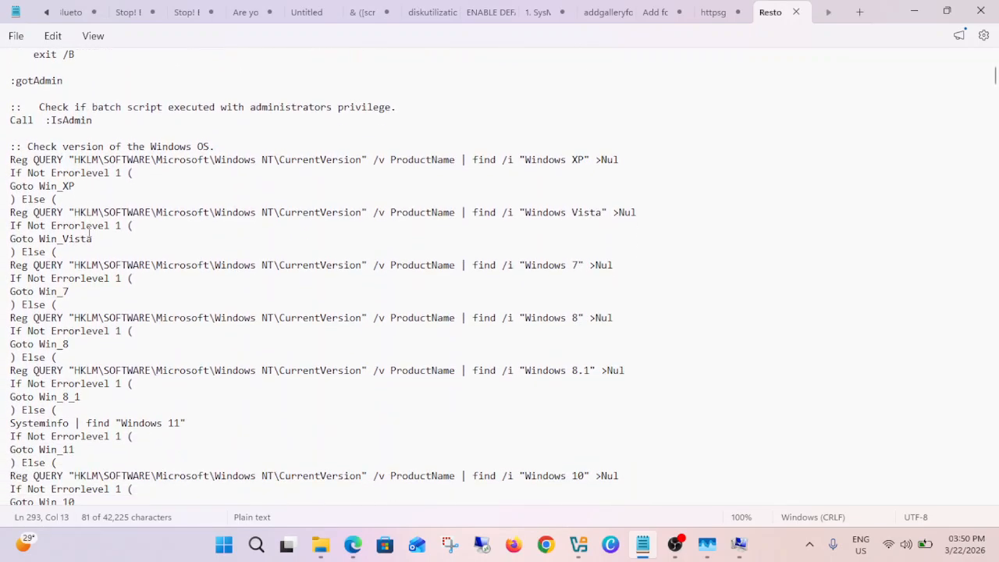
{"action": "scroll", "coordinate": [199, 274], "scroll_direction": "down", "scroll_amount": 10}
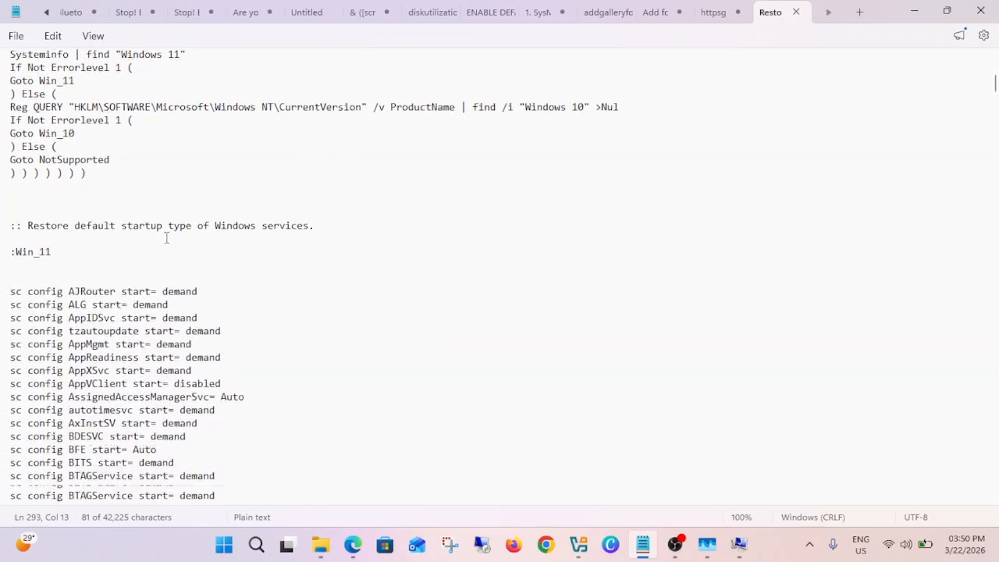
{"action": "left_click_drag", "start_coordinate": [11, 212], "coordinate": [203, 331]}
{"action": "left_click", "coordinate": [914, 10]}
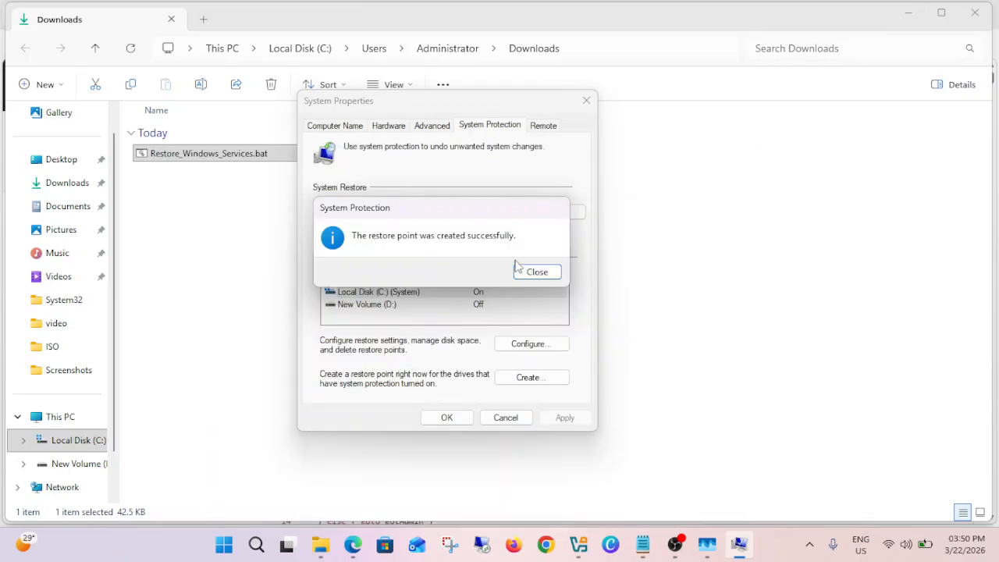
- Look up the "today" restore point in System Restore, then exit without restoring and close System Properties
{"action": "left_click", "coordinate": [539, 271]}
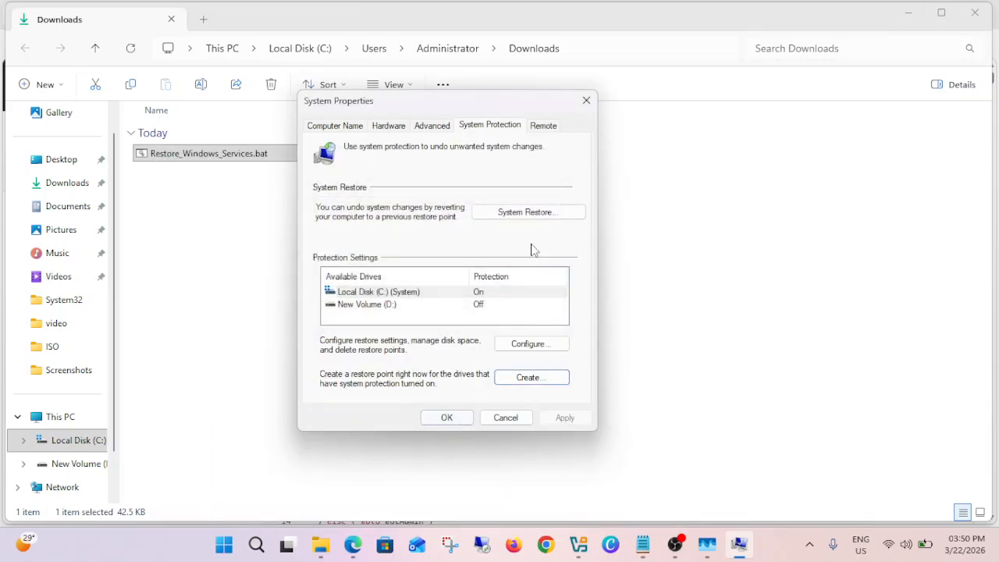
{"action": "left_click", "coordinate": [539, 211]}
{"action": "left_click", "coordinate": [603, 429]}
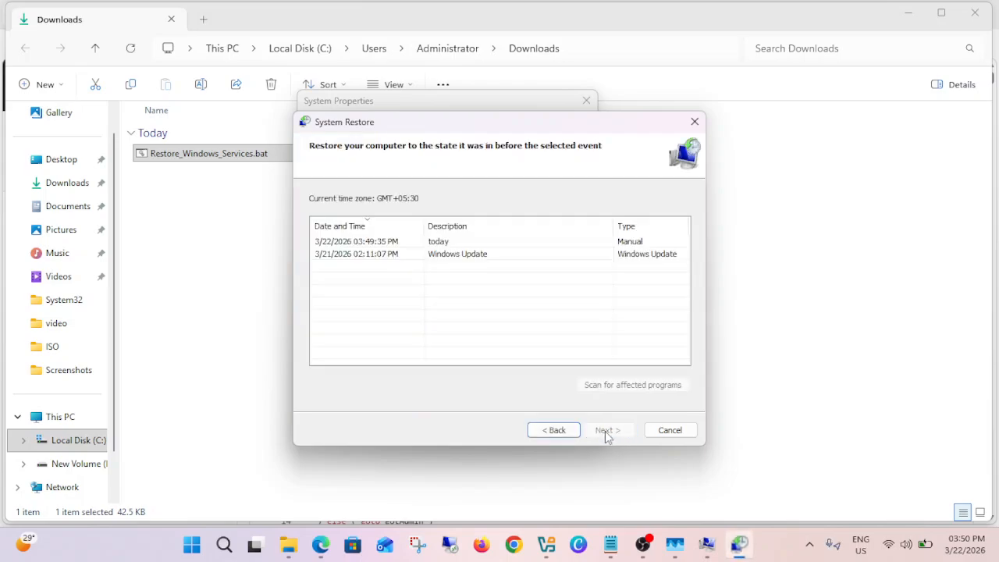
{"action": "left_click", "coordinate": [402, 245]}
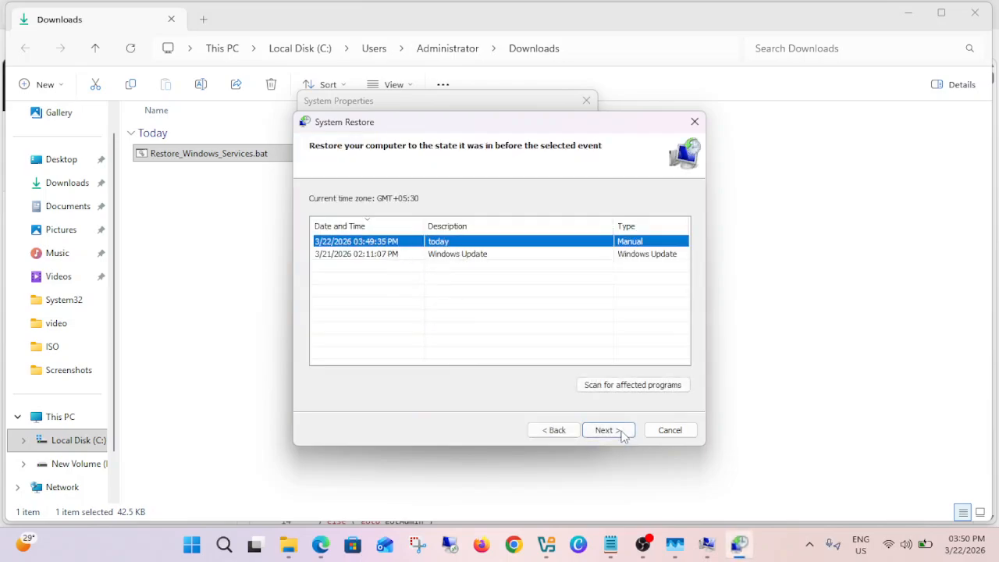
{"action": "left_click", "coordinate": [675, 431]}
{"action": "left_click", "coordinate": [511, 418]}
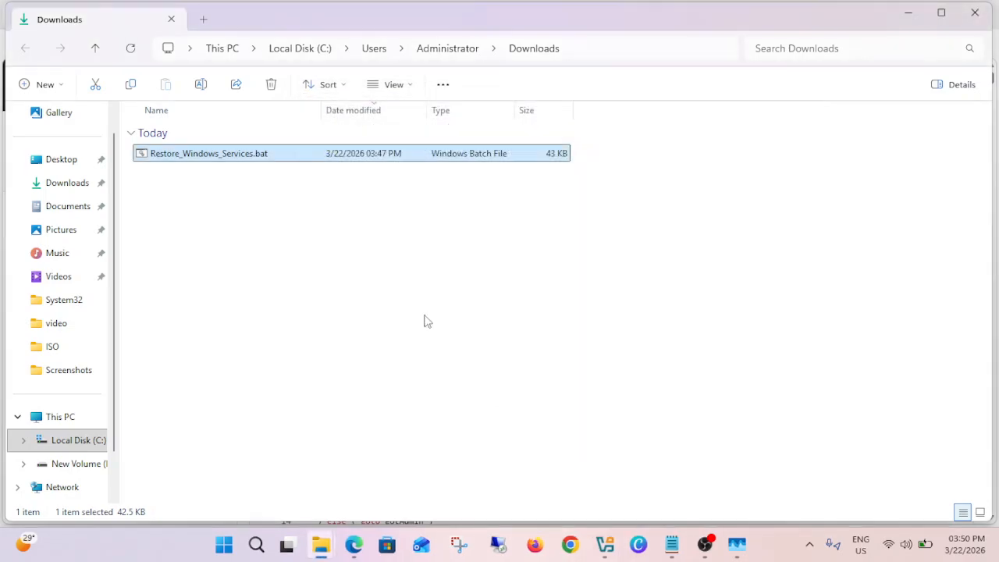
- Run Restore_Windows_Services.bat as administrator, allow the unverified file to run, and maximize its console window
{"action": "right_click", "coordinate": [251, 160]}
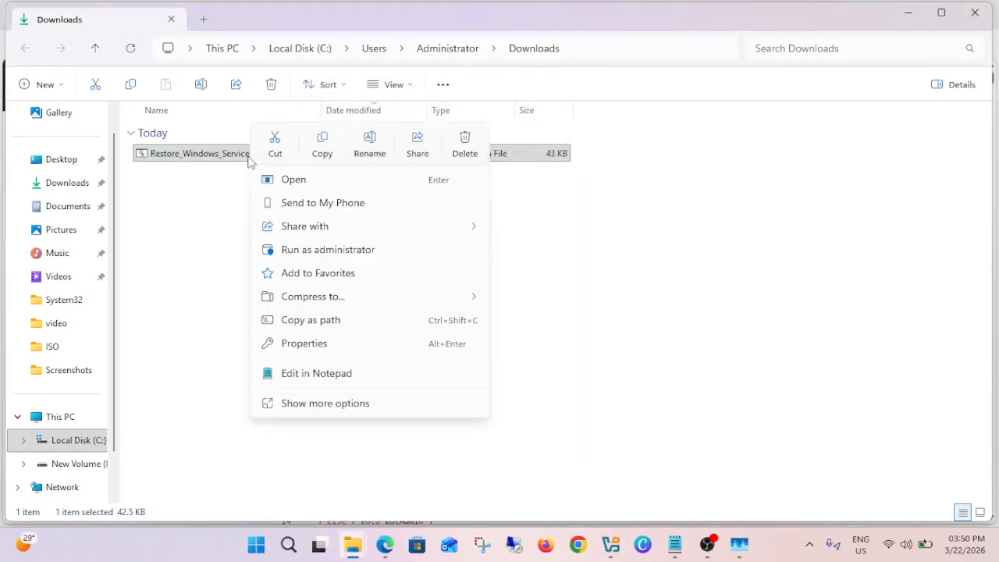
{"action": "left_click", "coordinate": [347, 250]}
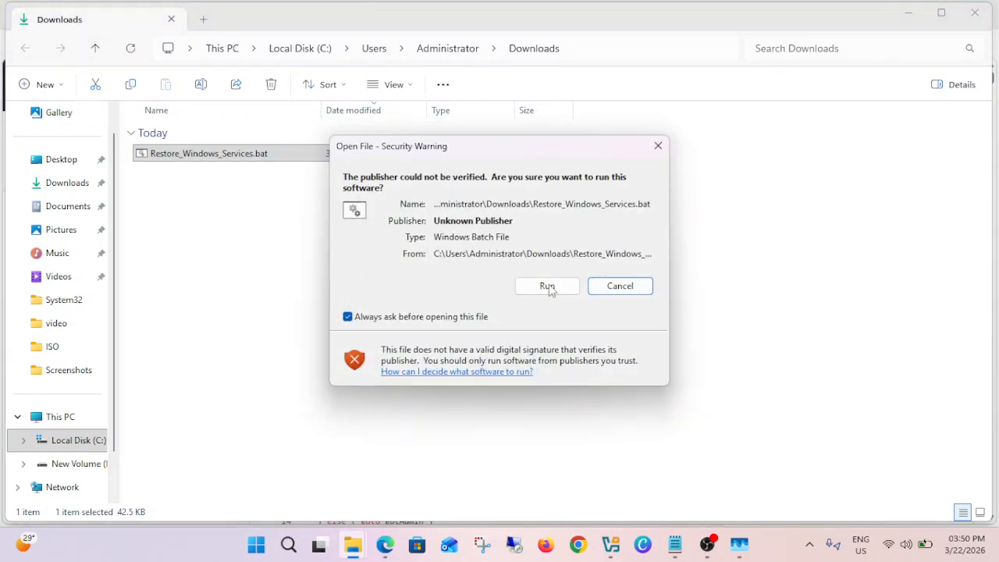
{"action": "left_click", "coordinate": [546, 286]}
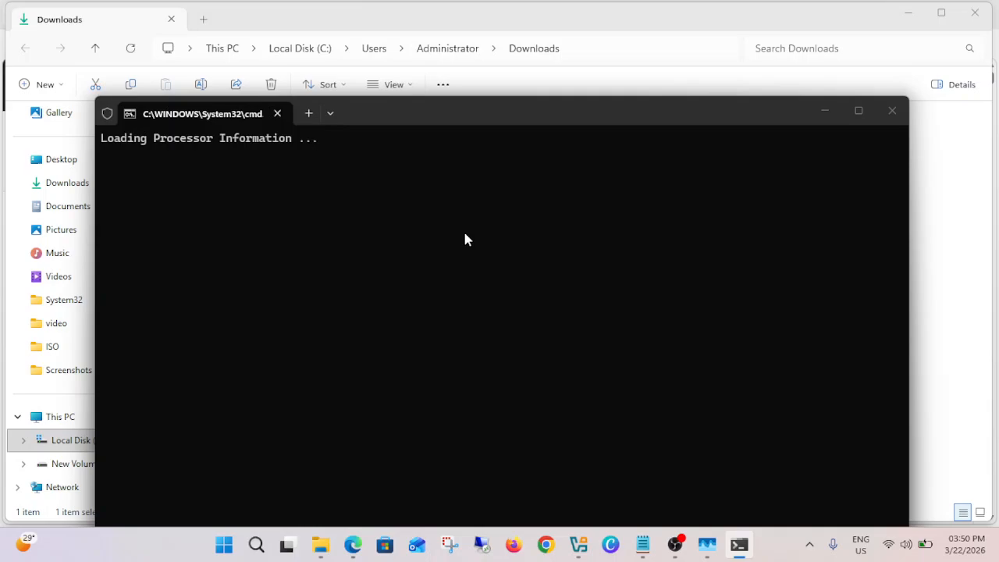
{"action": "left_click", "coordinate": [859, 112]}
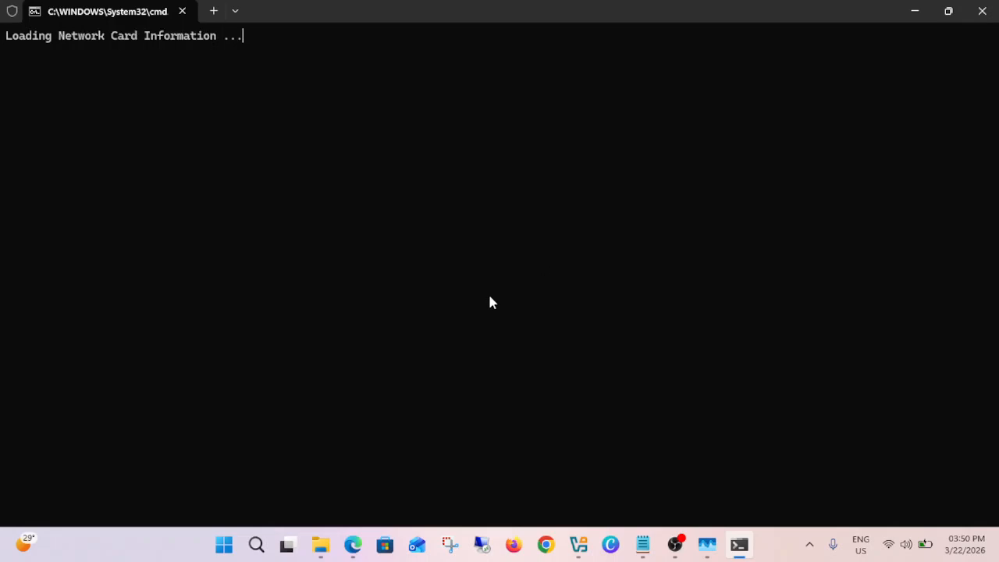
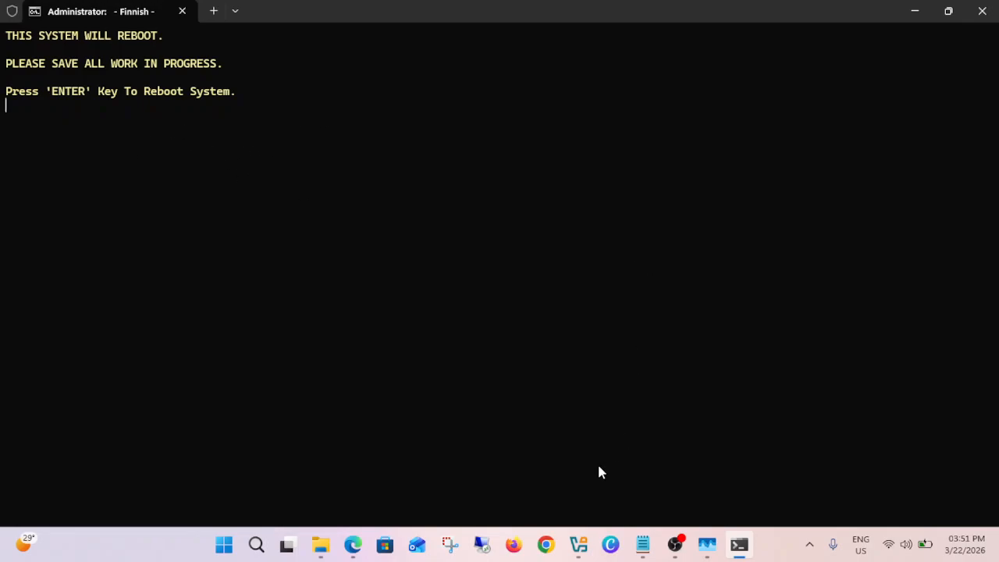
- Open Services from Windows search and check the startup types of ActiveX Installer (AxInstSV) and Aggregated Data Platform Service
{"action": "left_click", "coordinate": [256, 543]}
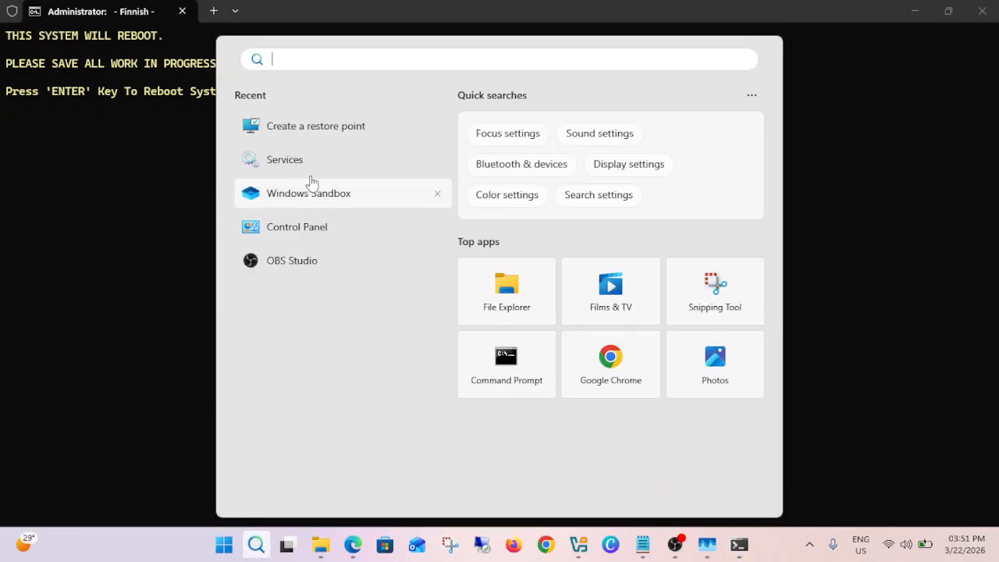
{"action": "left_click", "coordinate": [299, 164]}
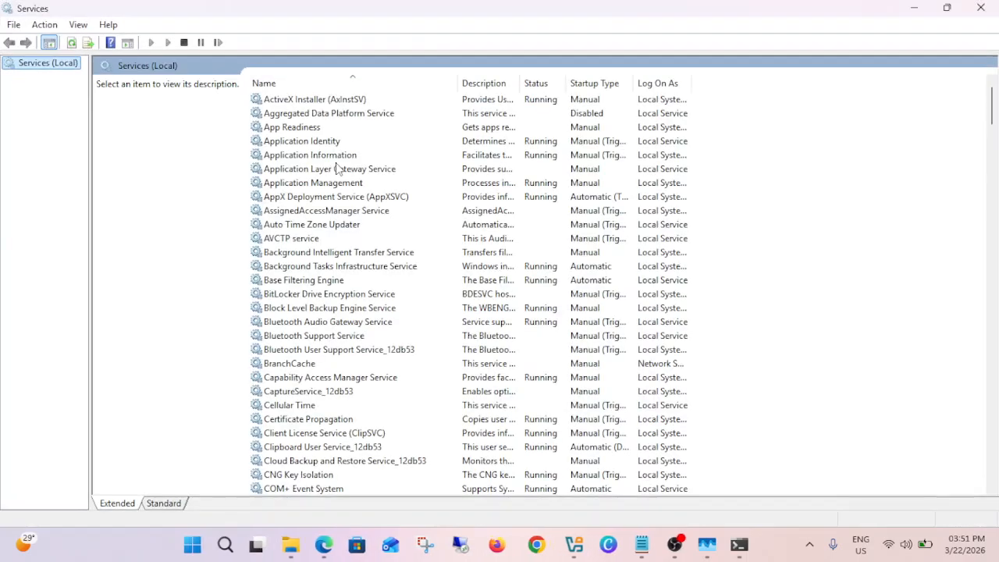
{"action": "left_click", "coordinate": [354, 103]}
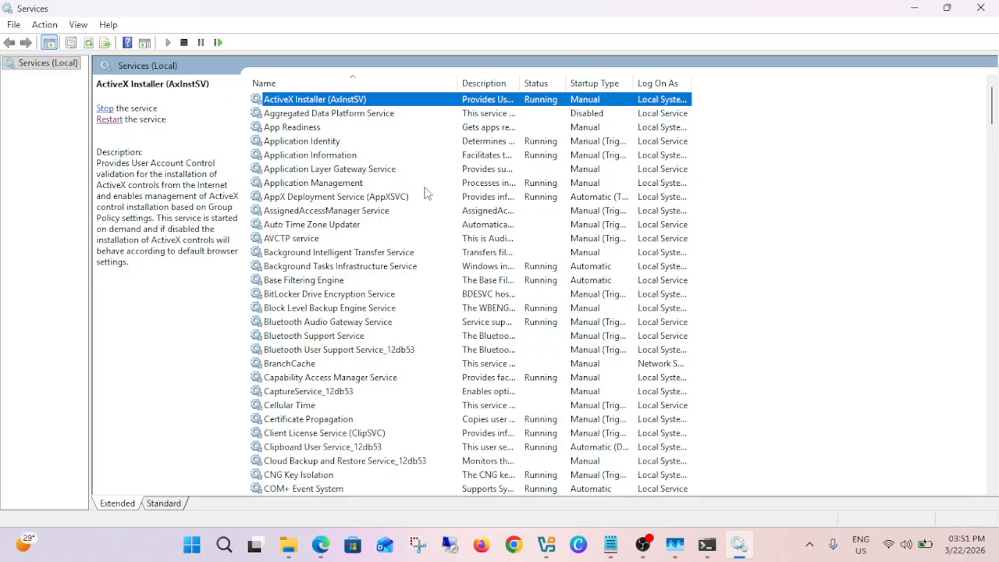
{"action": "left_click", "coordinate": [590, 116]}
{"action": "left_click", "coordinate": [596, 99]}
{"action": "left_click", "coordinate": [586, 115]}
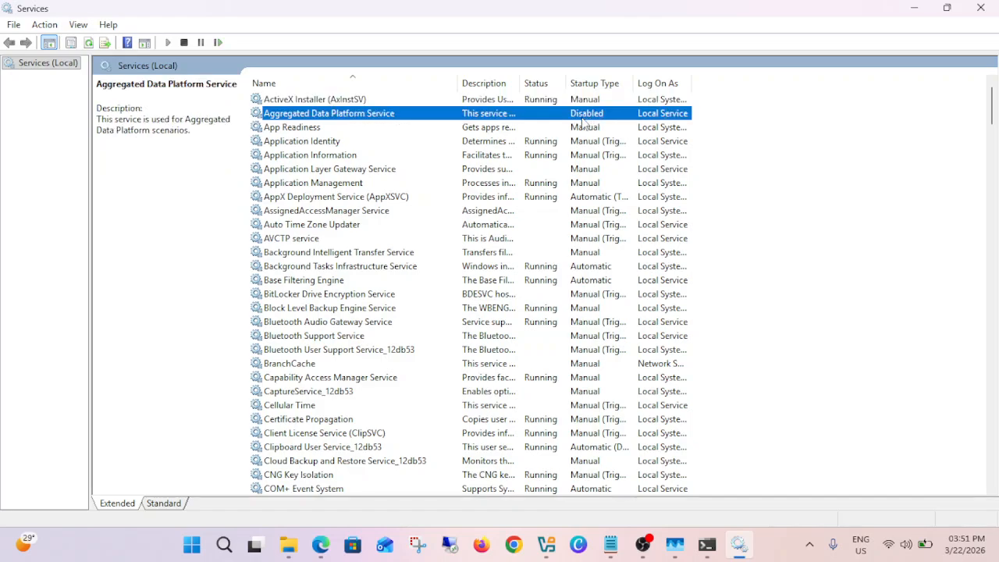
- Examine the status and startup types of the Application services and the services further down the list, and close Services
{"action": "left_click", "coordinate": [333, 133]}
{"action": "left_click", "coordinate": [338, 143]}
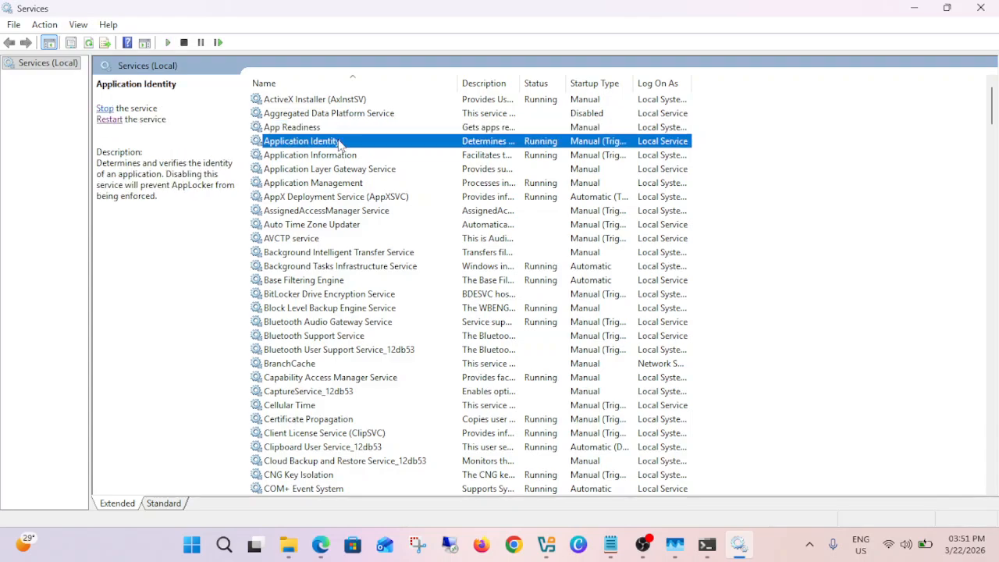
{"action": "left_click", "coordinate": [351, 157]}
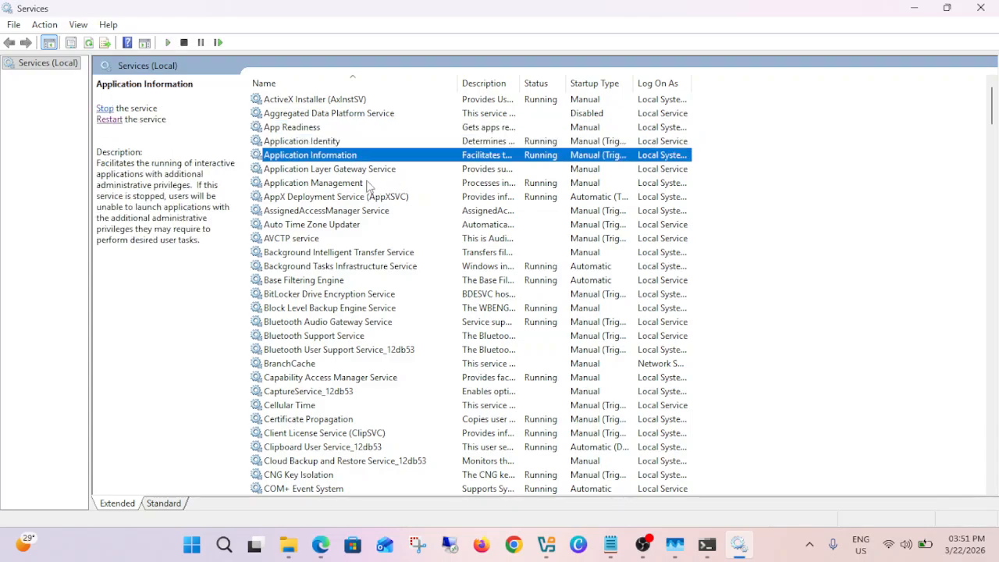
{"action": "left_click", "coordinate": [366, 184]}
{"action": "left_click", "coordinate": [375, 173]}
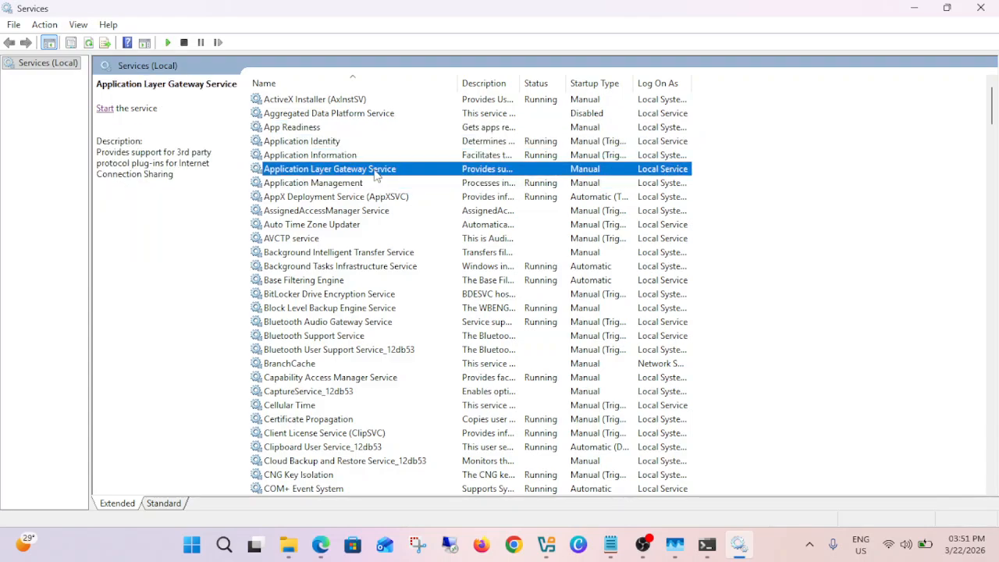
{"action": "left_click", "coordinate": [547, 102]}
{"action": "scroll", "coordinate": [484, 213], "scroll_direction": "down", "scroll_amount": 3}
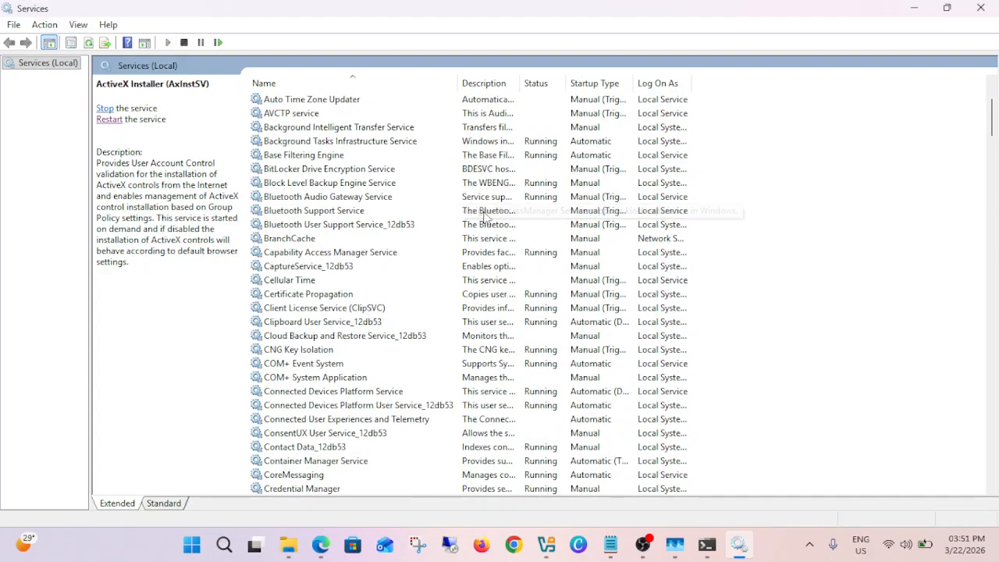
{"action": "left_click", "coordinate": [980, 8]}
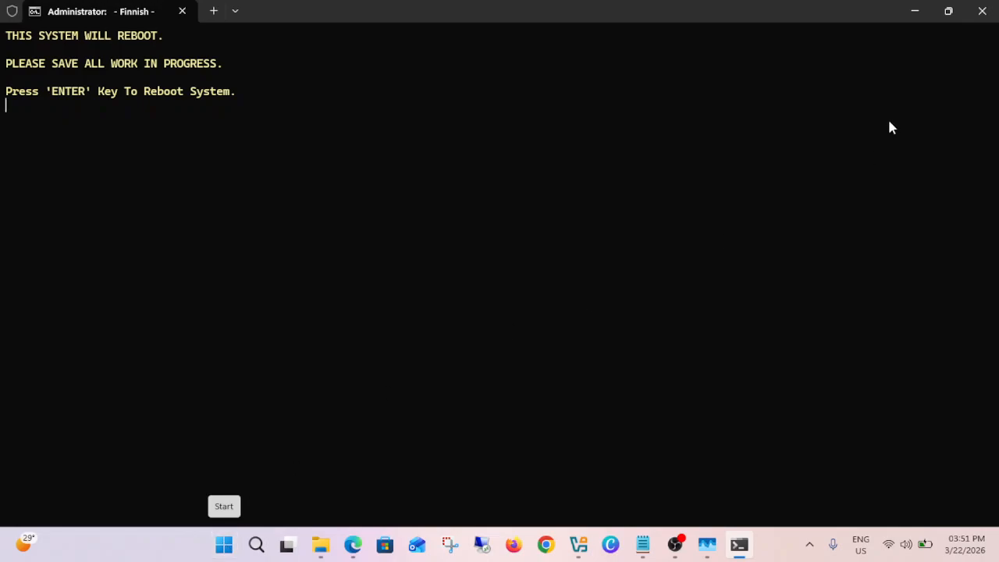
- Clear the desktop by minimizing the script console and browser windows and closing the Downloads folder window
{"action": "left_click", "coordinate": [909, 17]}
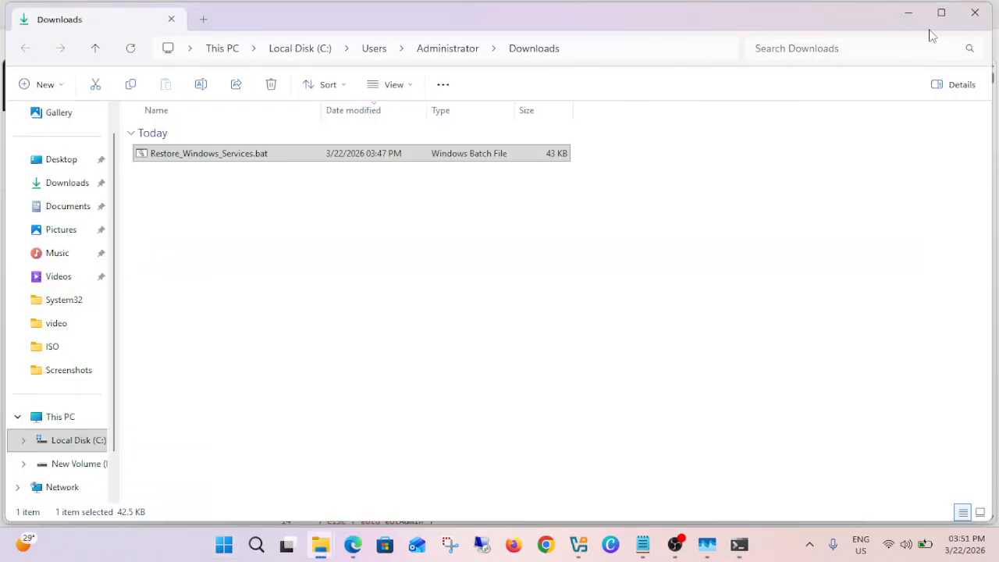
{"action": "left_click", "coordinate": [975, 12]}
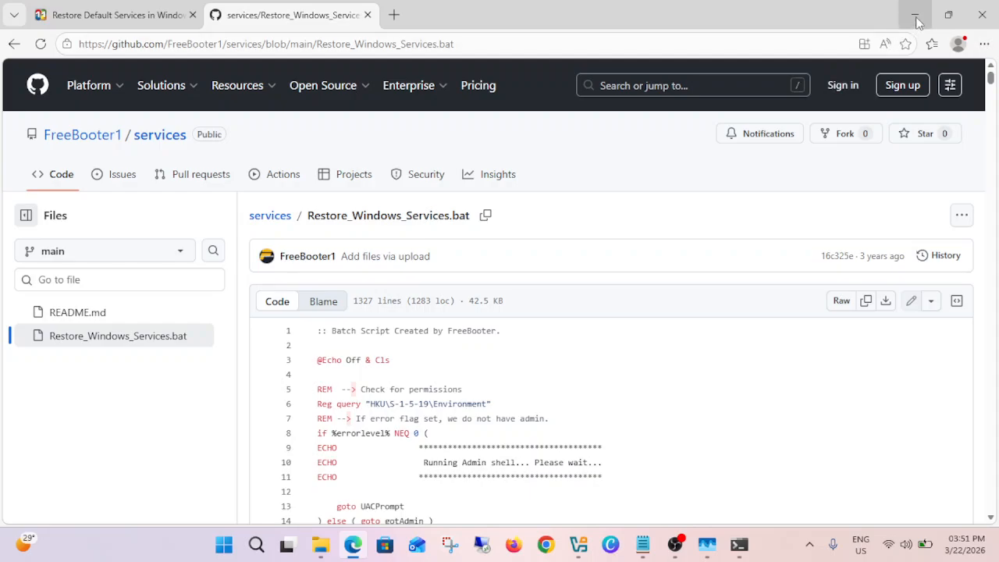
{"action": "left_click", "coordinate": [914, 15]}
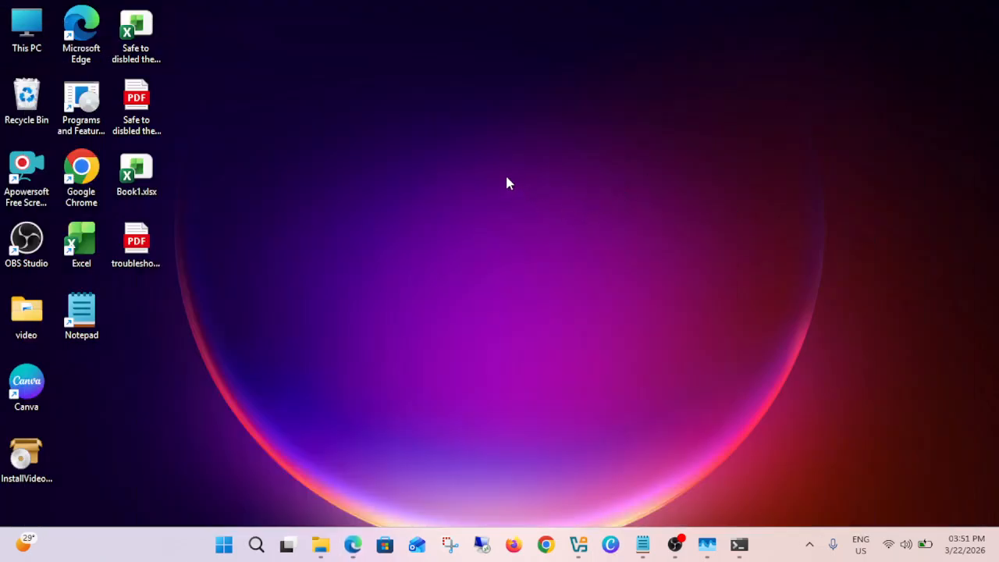